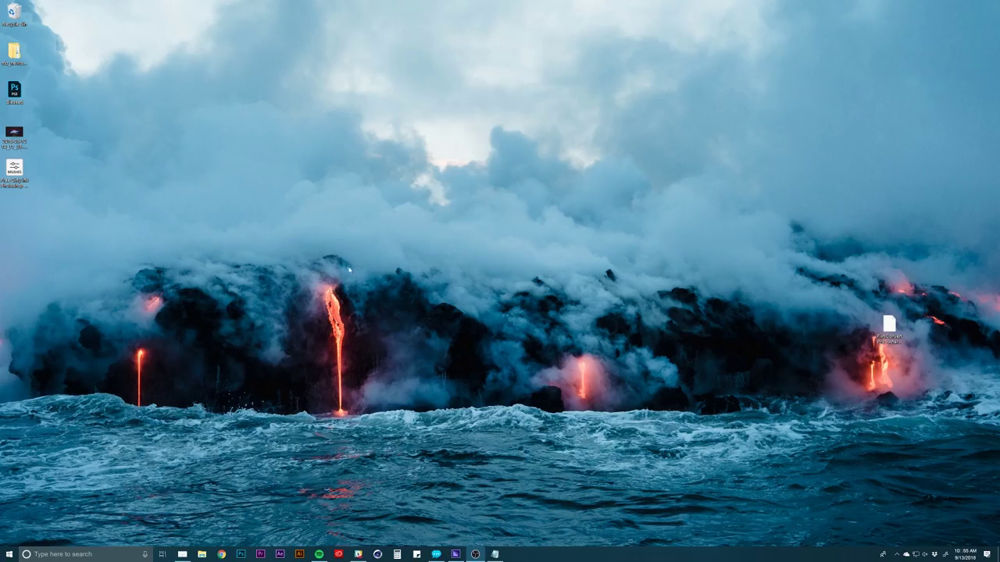
Search Google for 'photoshop brushes' in a new Chrome window
click(223, 555)
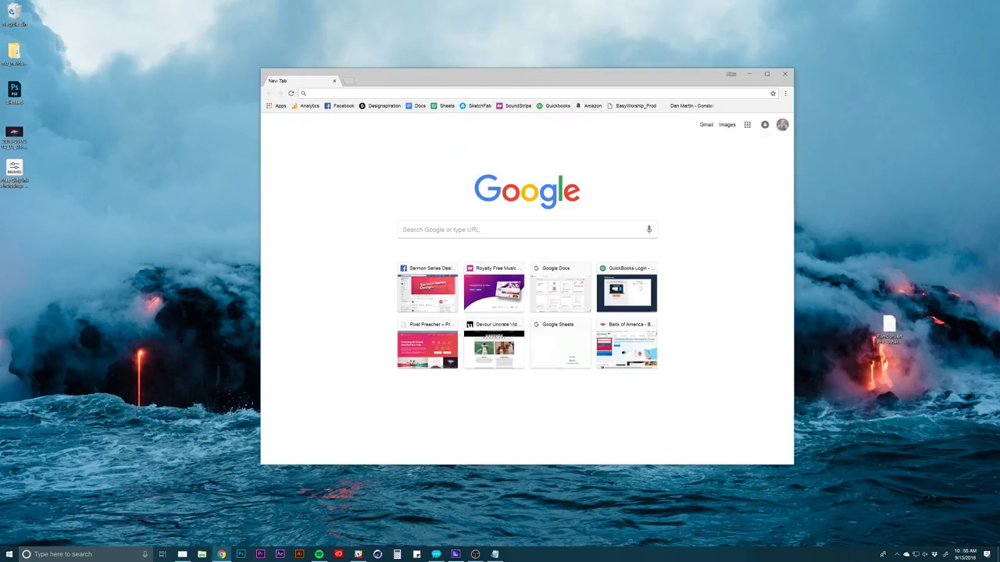
text(photoshop)
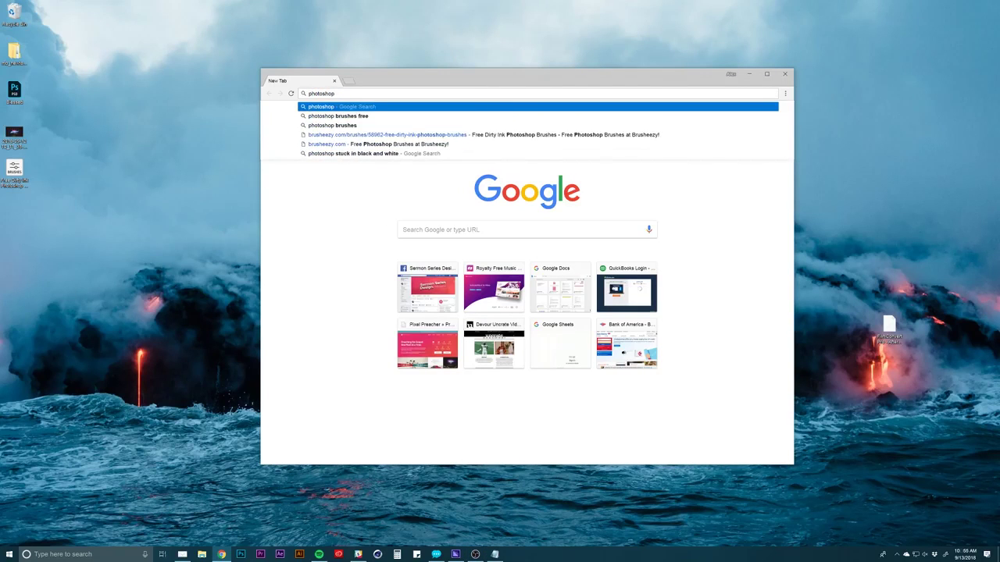
text( brushes)
key(Return)
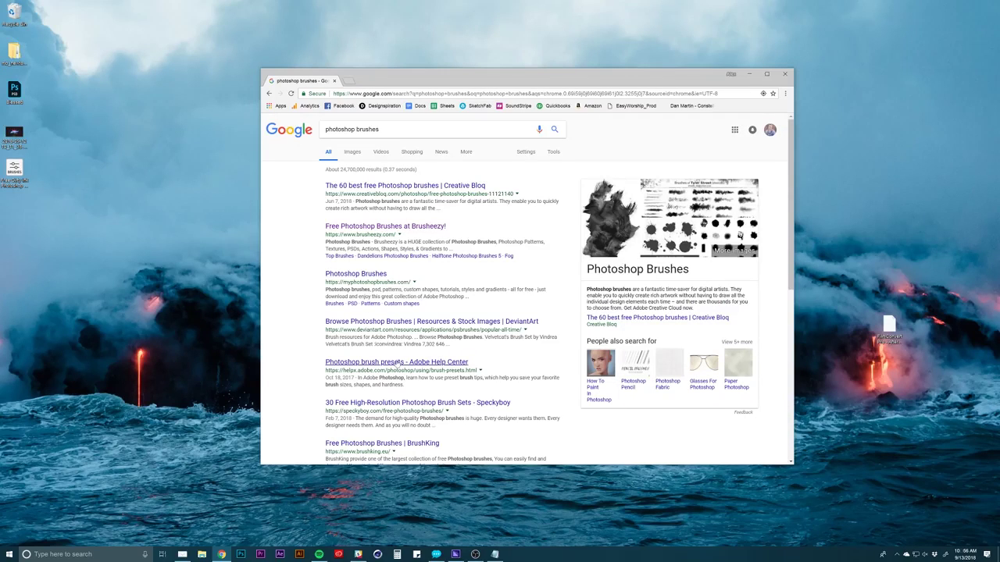
click(358, 129)
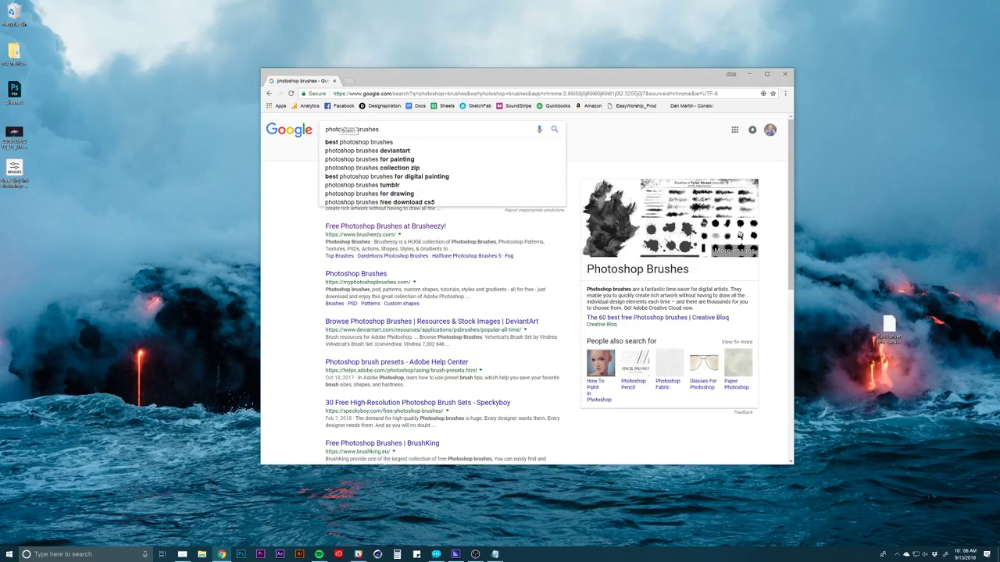
click(302, 206)
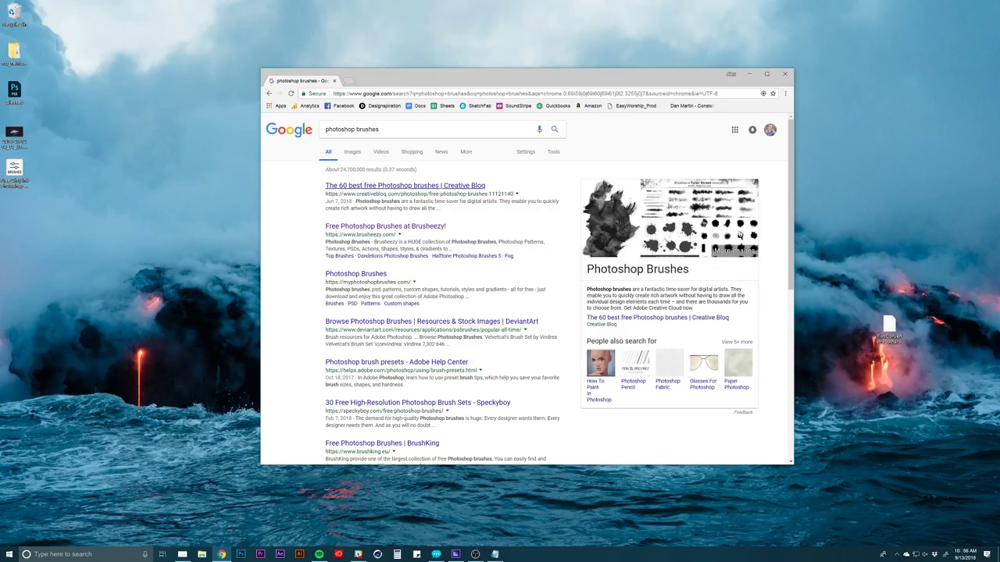
Open Brusheezy from the results and search the site for 'grunge'
click(403, 228)
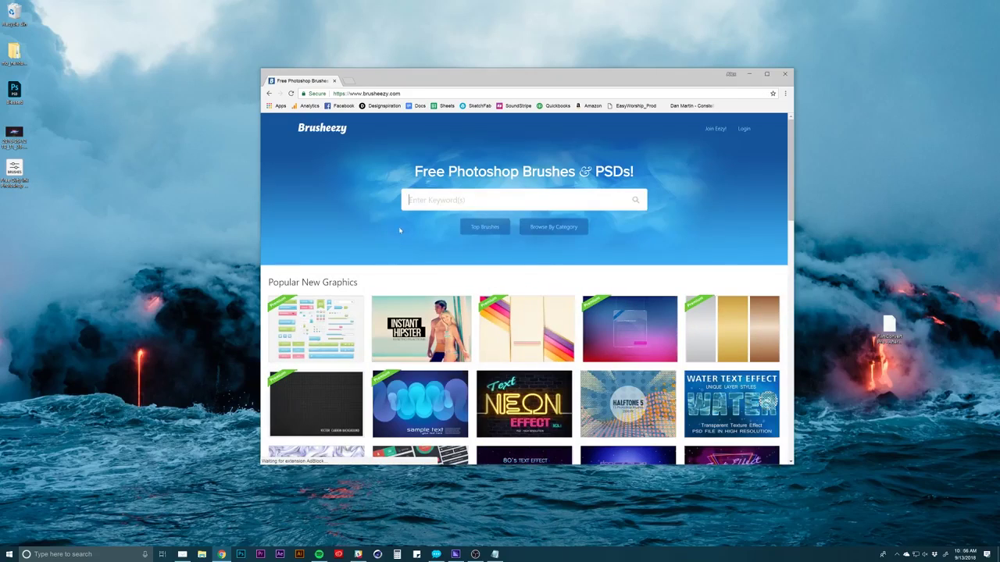
click(469, 200)
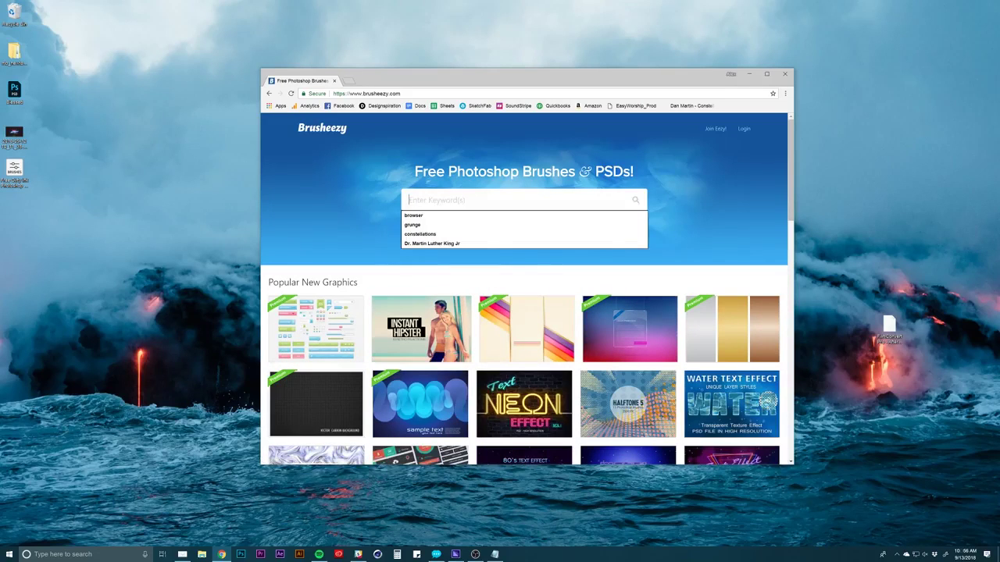
text(grunge)
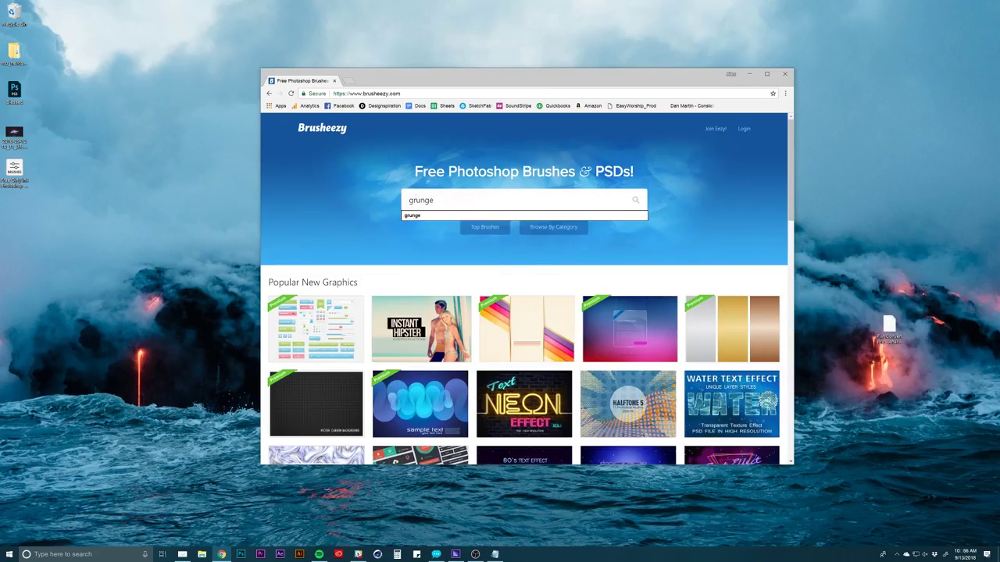
key(Return)
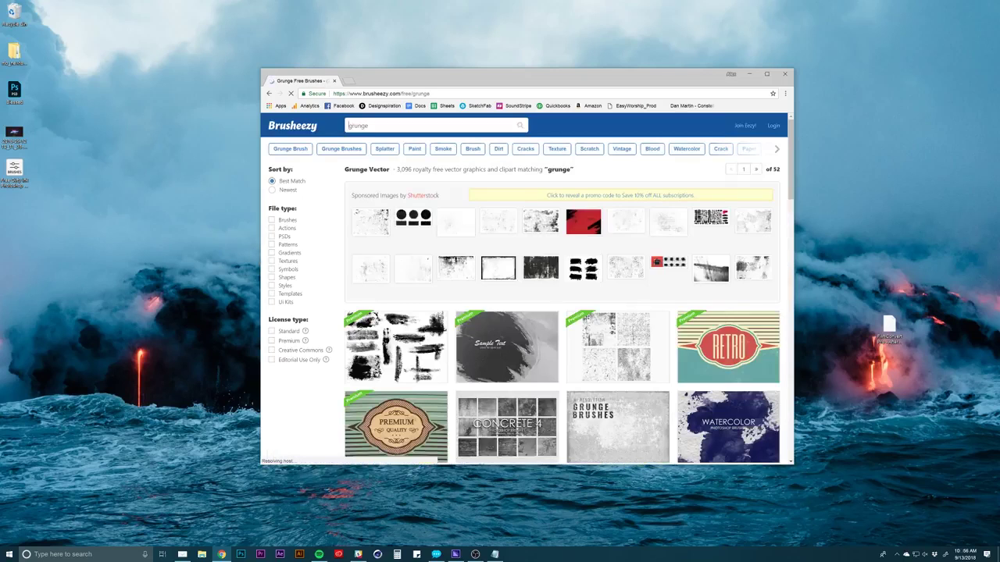
Scroll through the grunge packs such as Watercolor, Vintage Paint and Grunge Textures
scroll(540, 227, down, 1)
scroll(594, 285, down, 2)
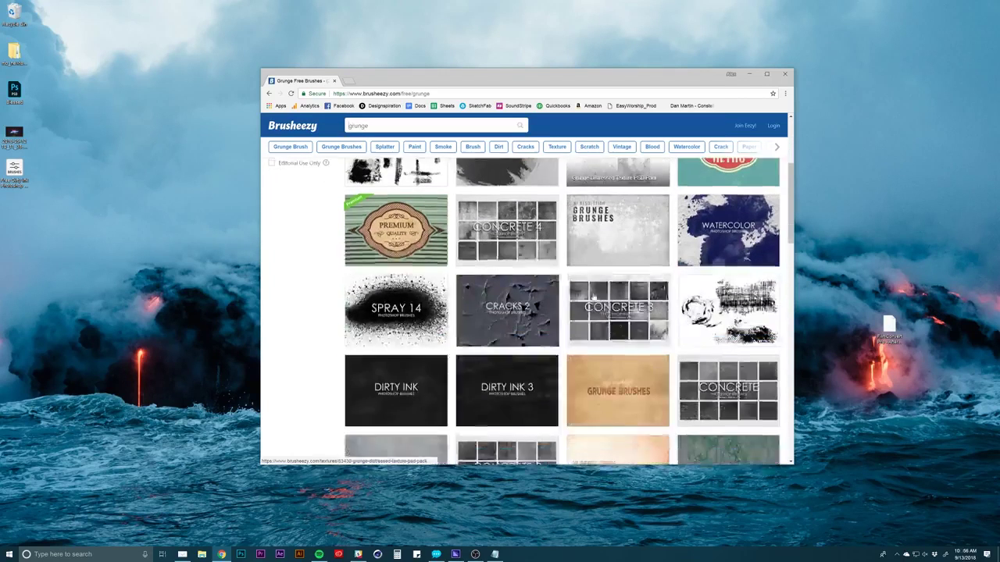
scroll(538, 241, down, 1)
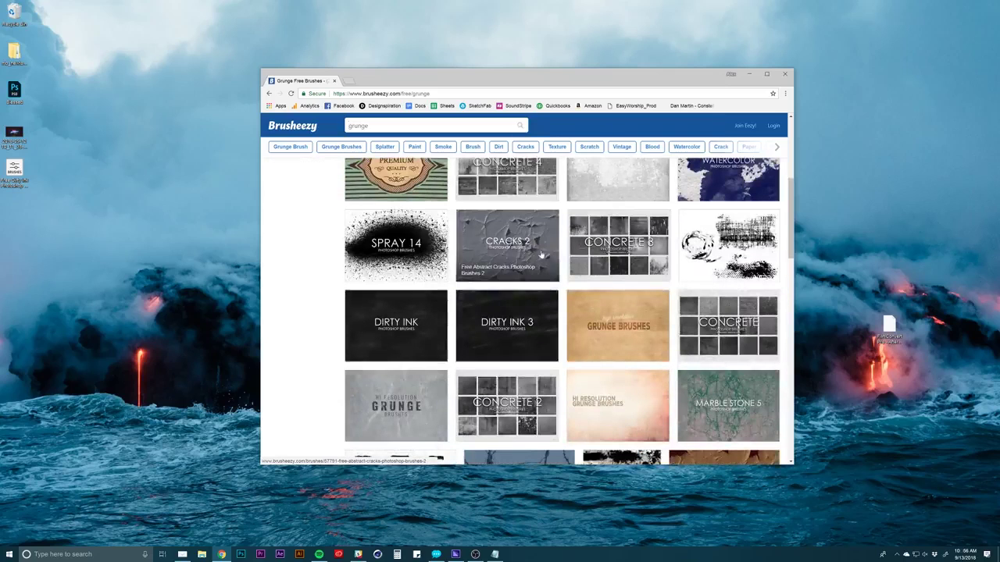
scroll(538, 246, down, 2)
scroll(539, 250, down, 2)
scroll(539, 254, down, 2)
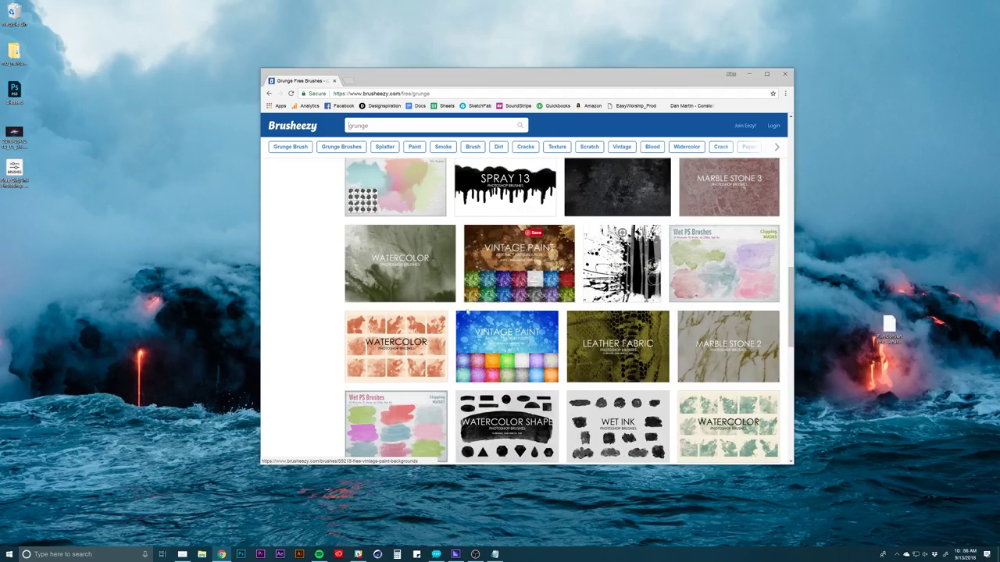
scroll(494, 292, down, 1)
scroll(534, 283, down, 4)
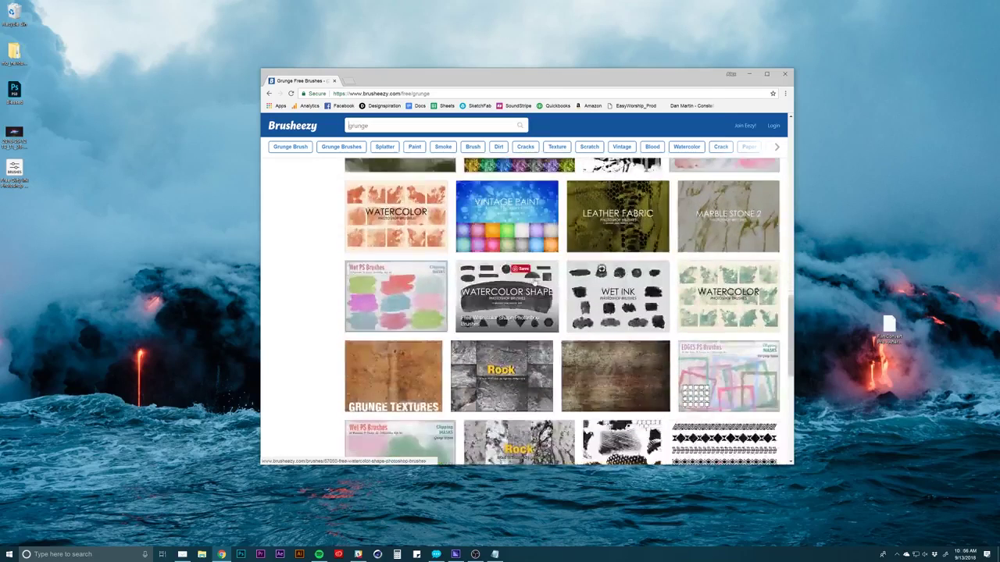
scroll(535, 283, up, 2)
scroll(534, 282, down, 1)
scroll(534, 283, up, 2)
scroll(535, 283, up, 1)
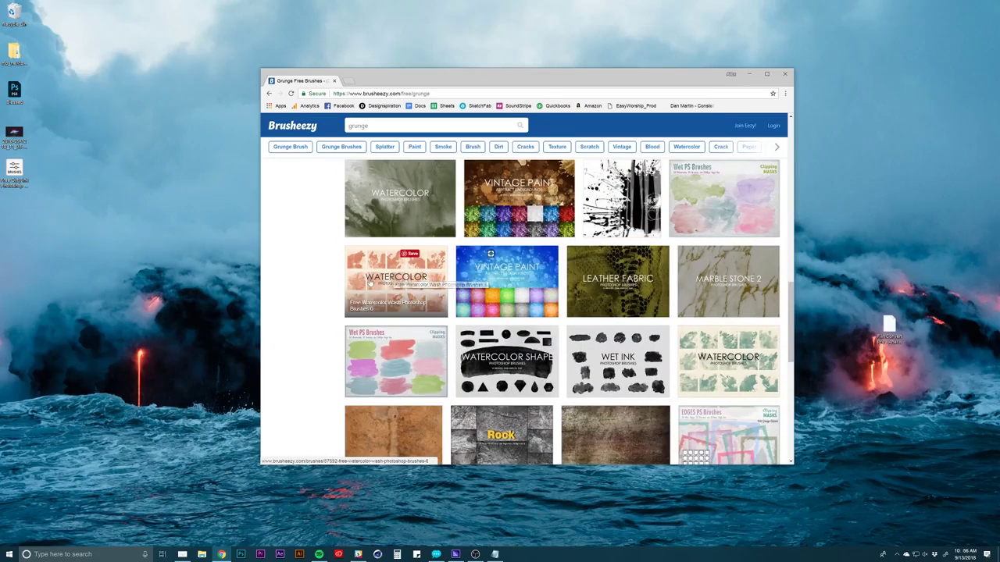
Preview the watercolor wash pack, then return and load page 2 of grunge results
click(371, 282)
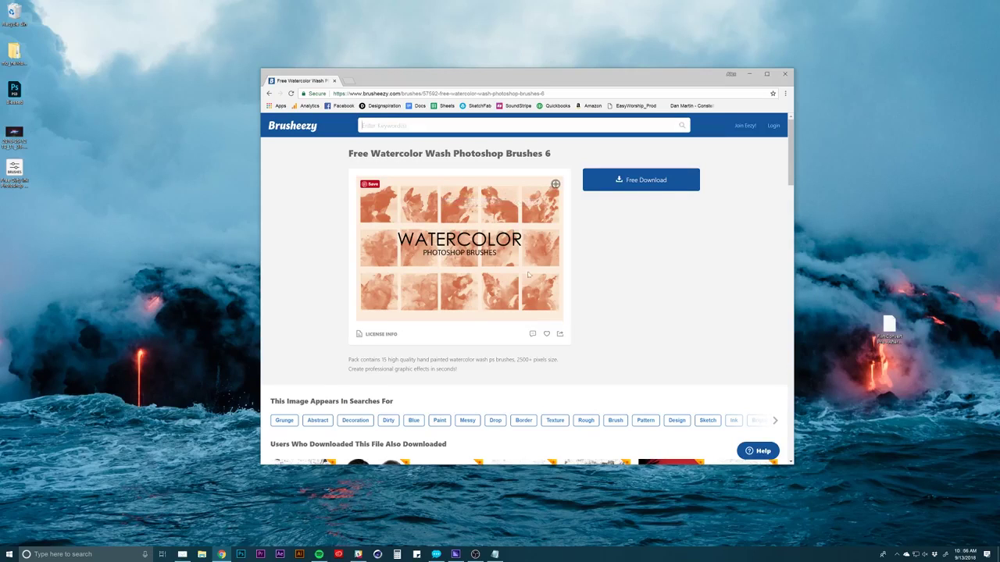
click(269, 93)
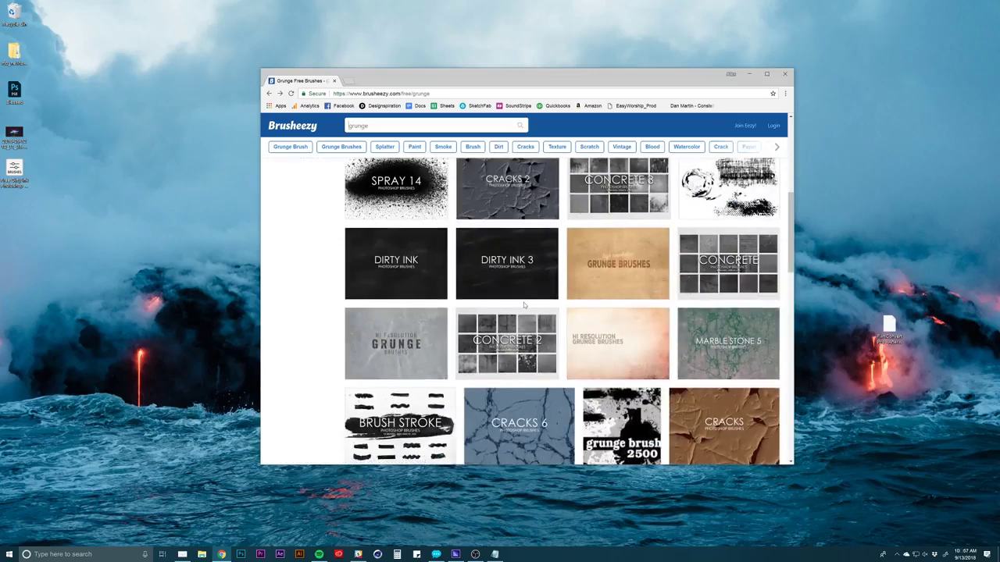
scroll(517, 307, down, 6)
scroll(524, 307, down, 6)
click(536, 385)
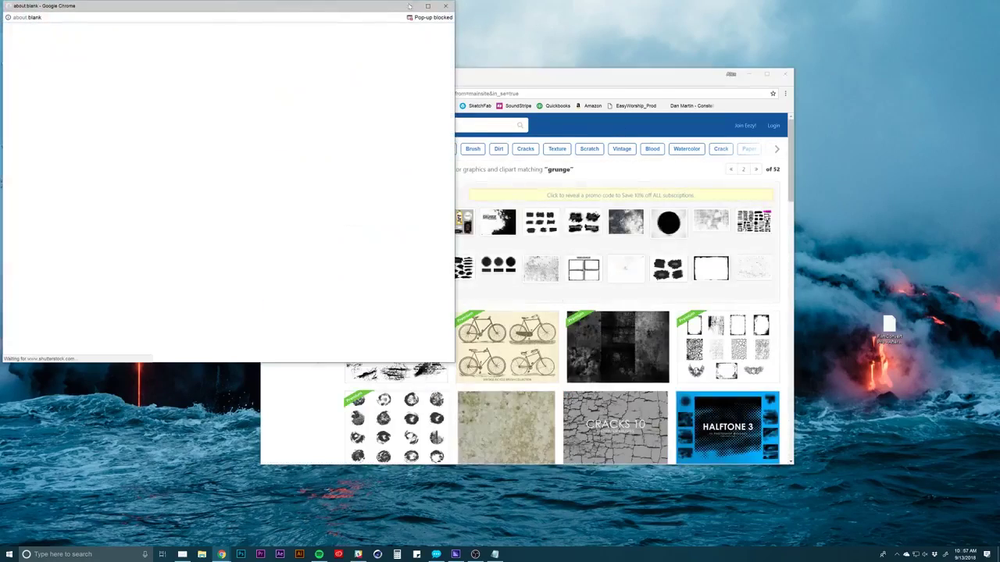
click(446, 6)
Download the 20 Spray Paint Splatter PS Brushes Vol.1 pack and open its zip
scroll(602, 272, down, 3)
scroll(626, 286, down, 3)
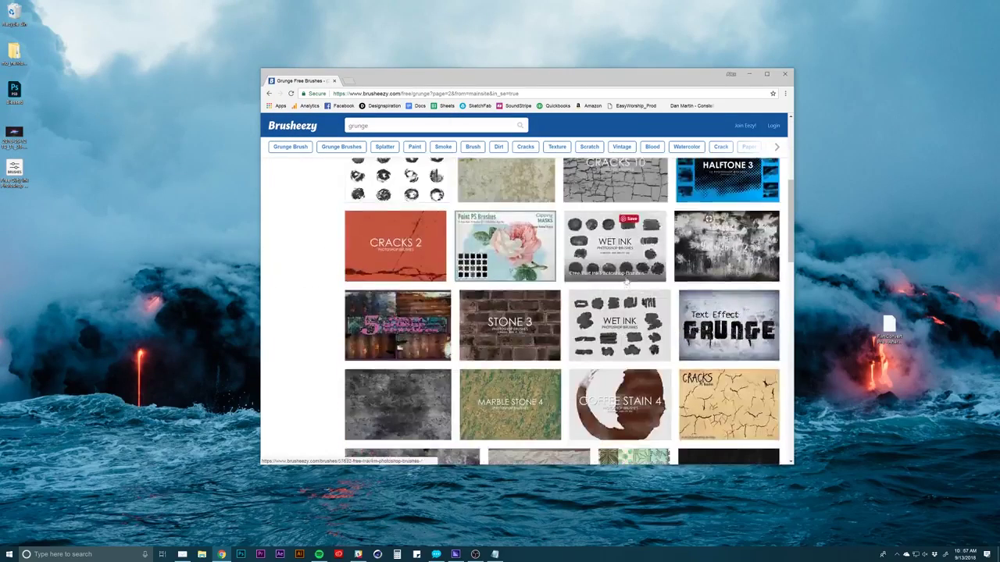
scroll(626, 286, down, 3)
scroll(627, 280, down, 3)
scroll(627, 280, down, 2)
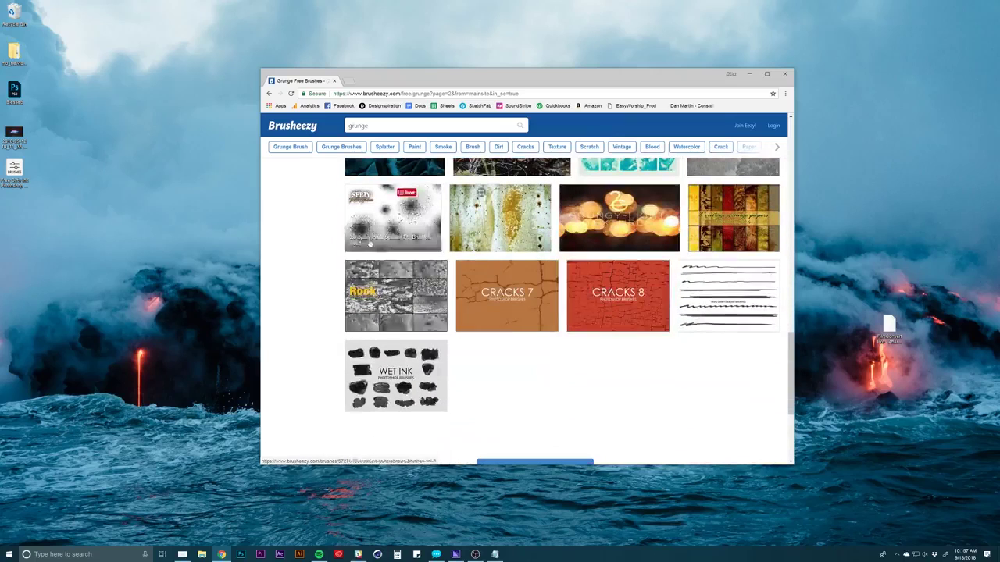
click(392, 223)
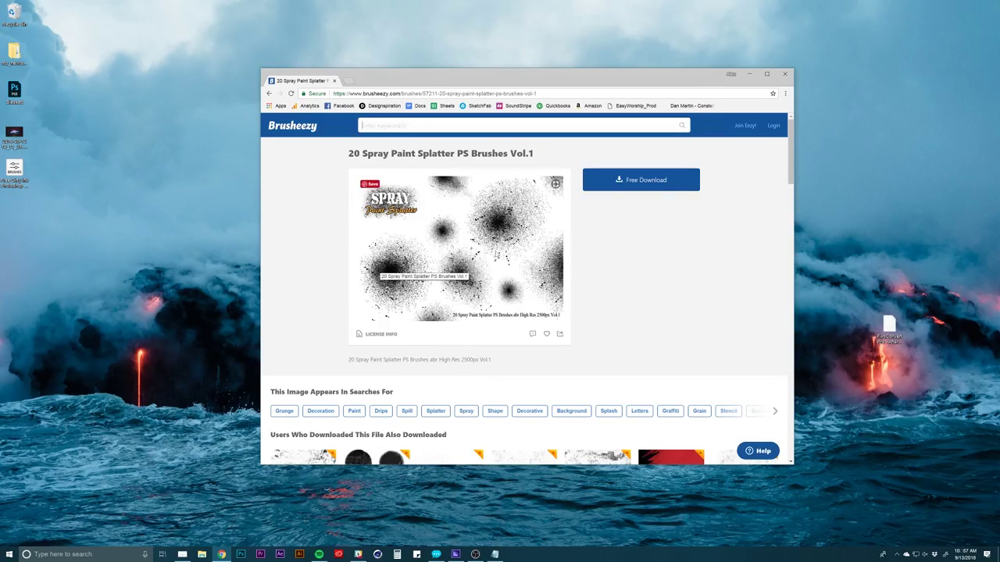
click(632, 179)
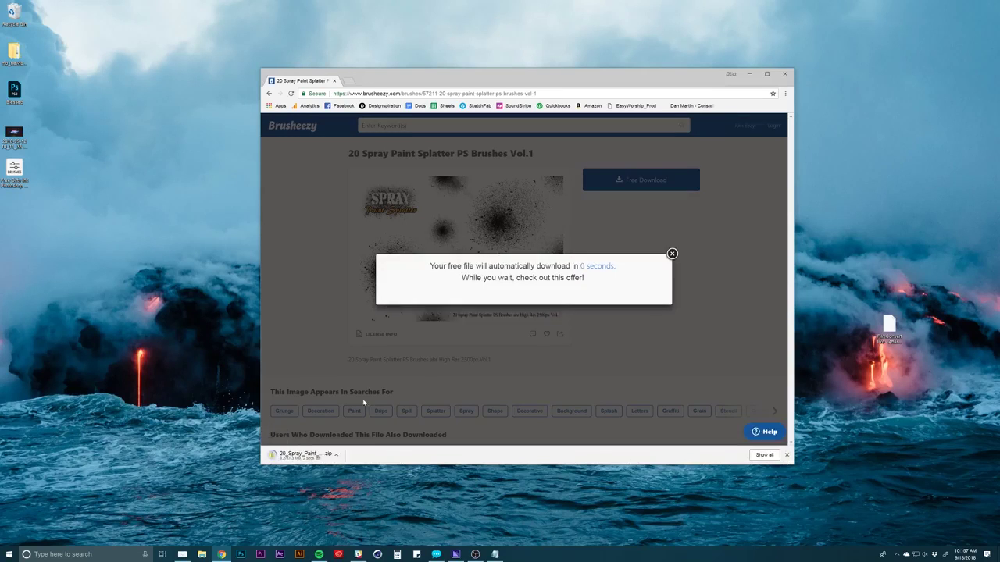
mouse_move(306, 456)
mouse_down()
mouse_move(299, 466)
mouse_move(304, 455)
mouse_up()
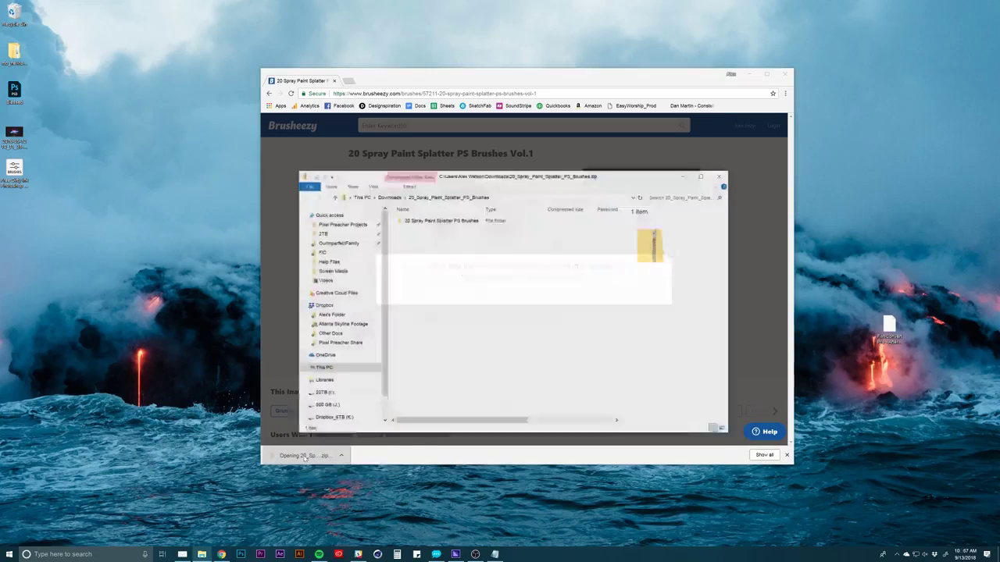
Open the zip's 20 Spray Paint Splatter PS Brushes folder to reveal the 20 Spray Brushes ABR
click(461, 208)
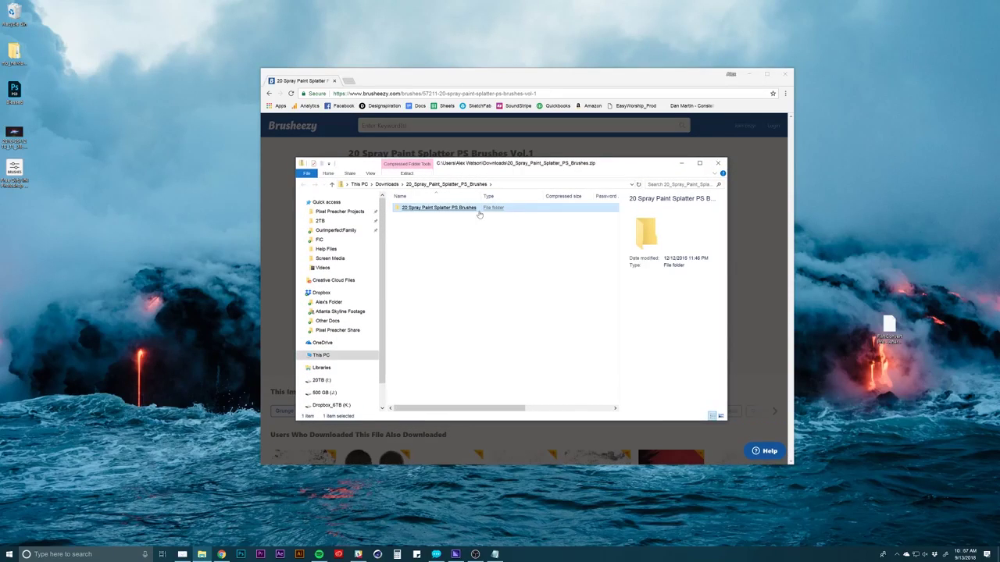
drag(483, 168, 502, 169)
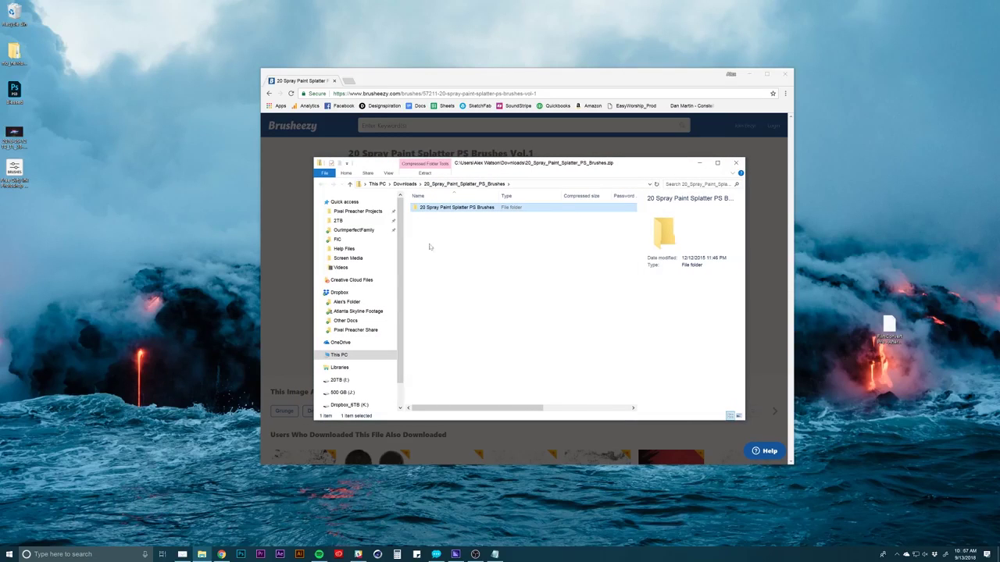
drag(471, 164, 471, 157)
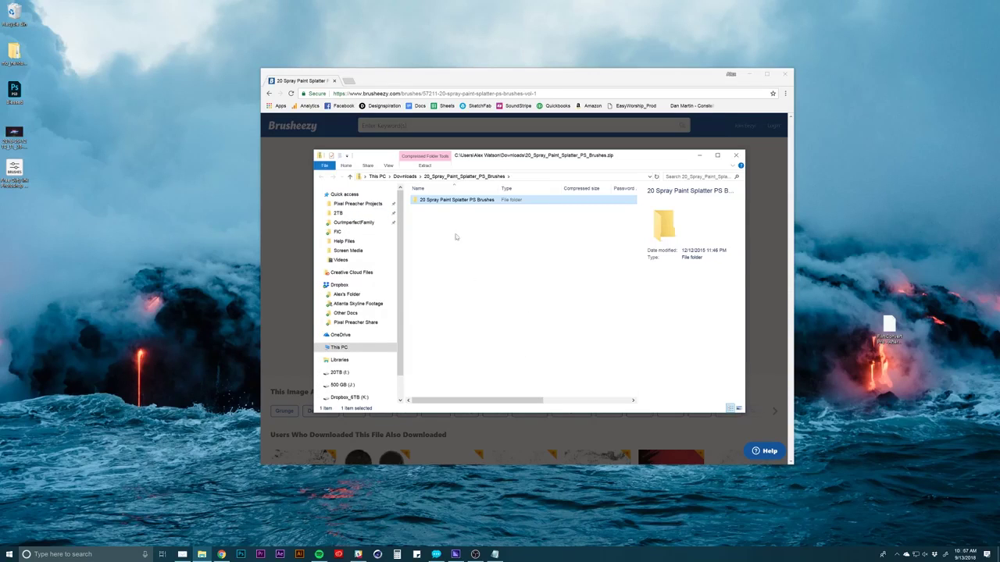
double_click(442, 200)
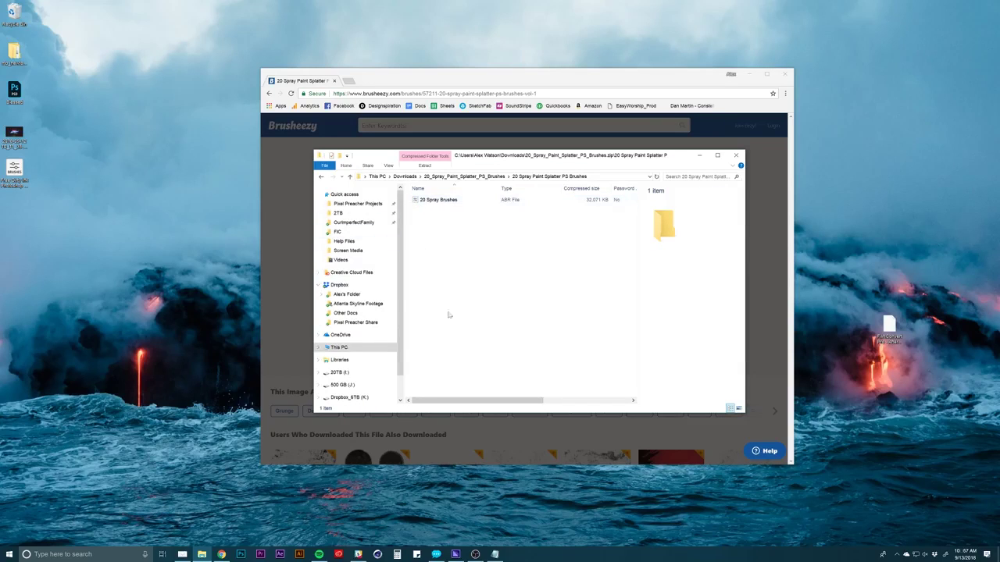
mouse_move(481, 159)
mouse_down()
mouse_move(483, 177)
mouse_move(473, 174)
mouse_up()
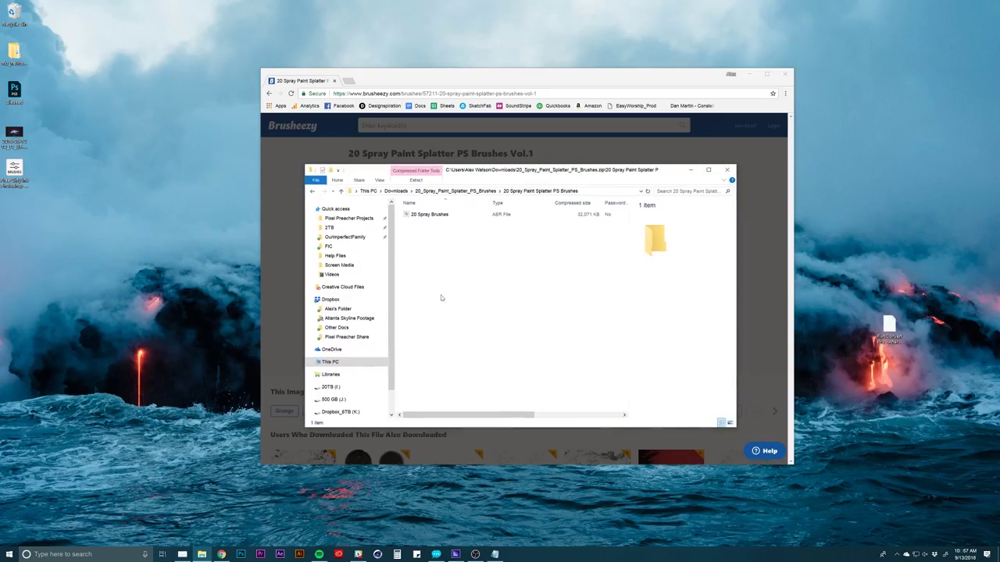
drag(451, 173, 460, 167)
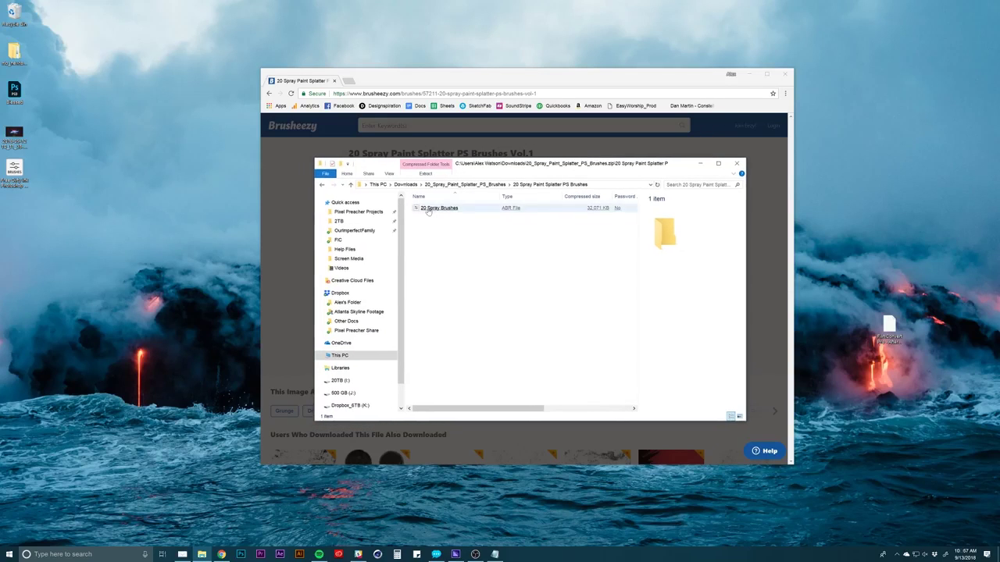
Browse to C:\Program Files\Adobe\Adobe Photoshop CC 2018\Presets\Brushes in File Explorer
click(438, 209)
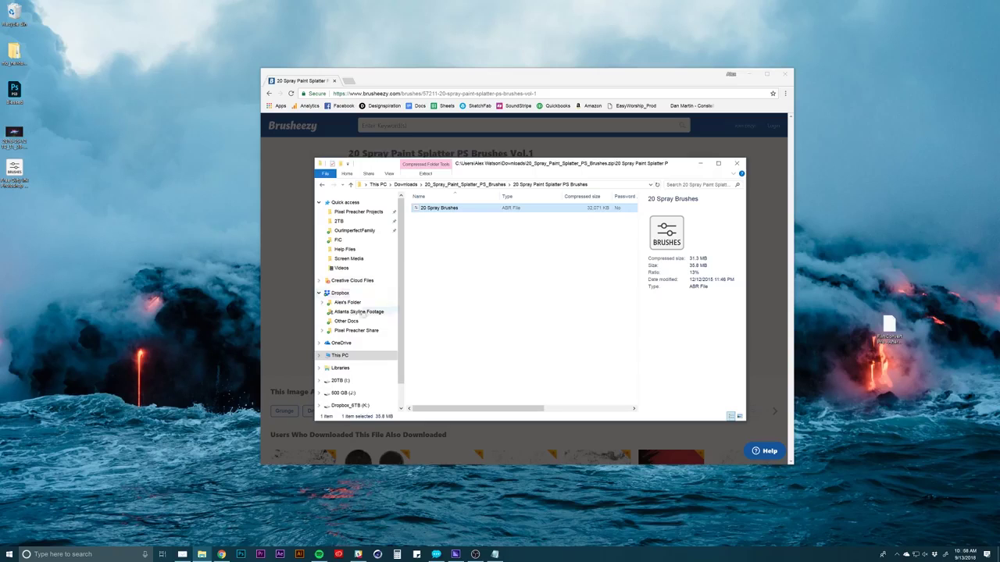
scroll(341, 360, down, 1)
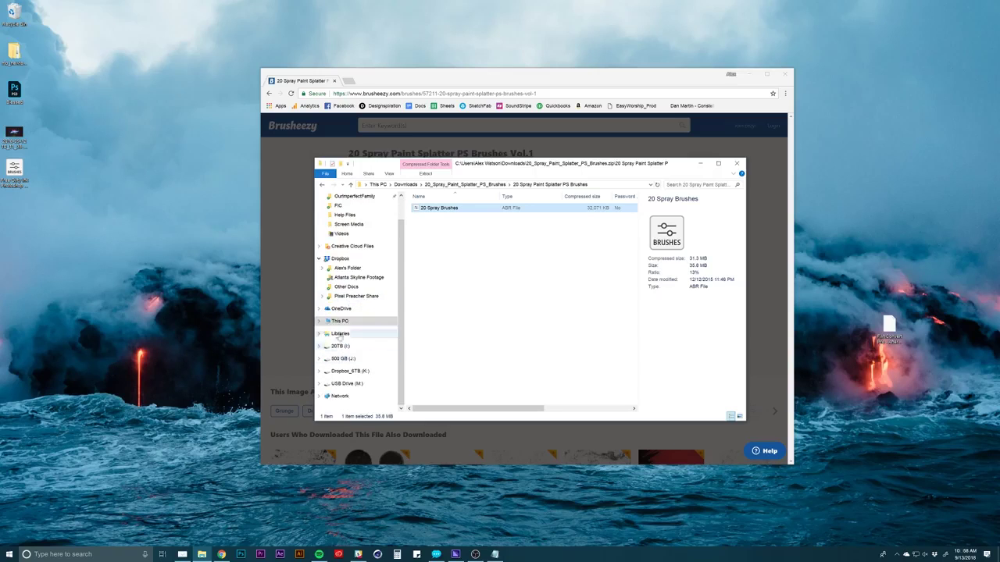
click(322, 335)
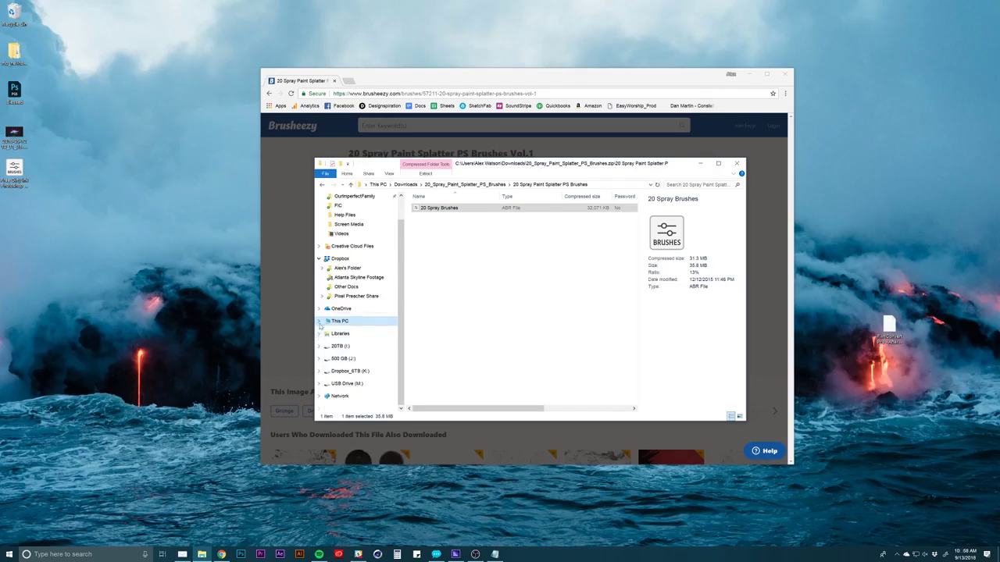
click(318, 321)
click(344, 359)
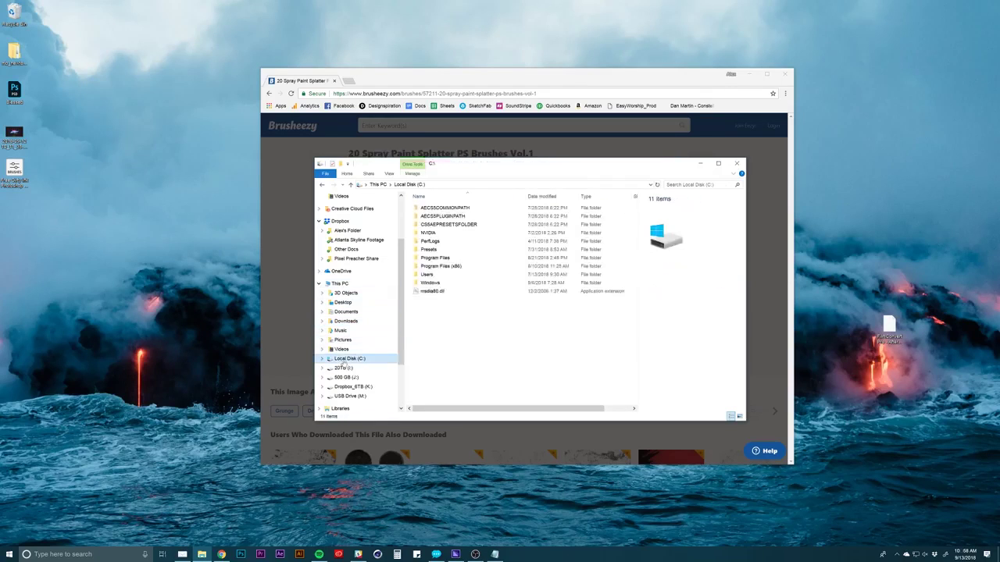
double_click(432, 259)
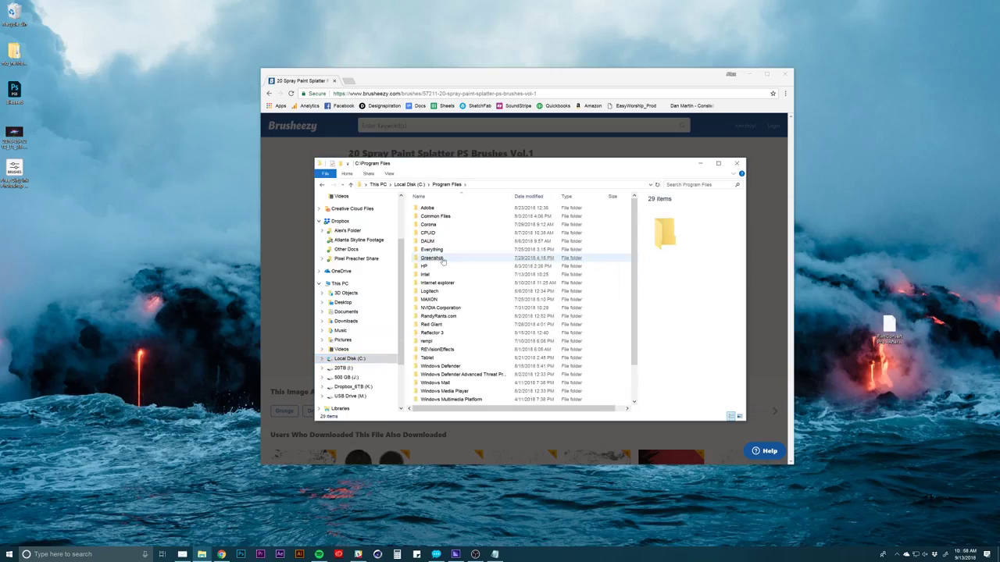
double_click(428, 208)
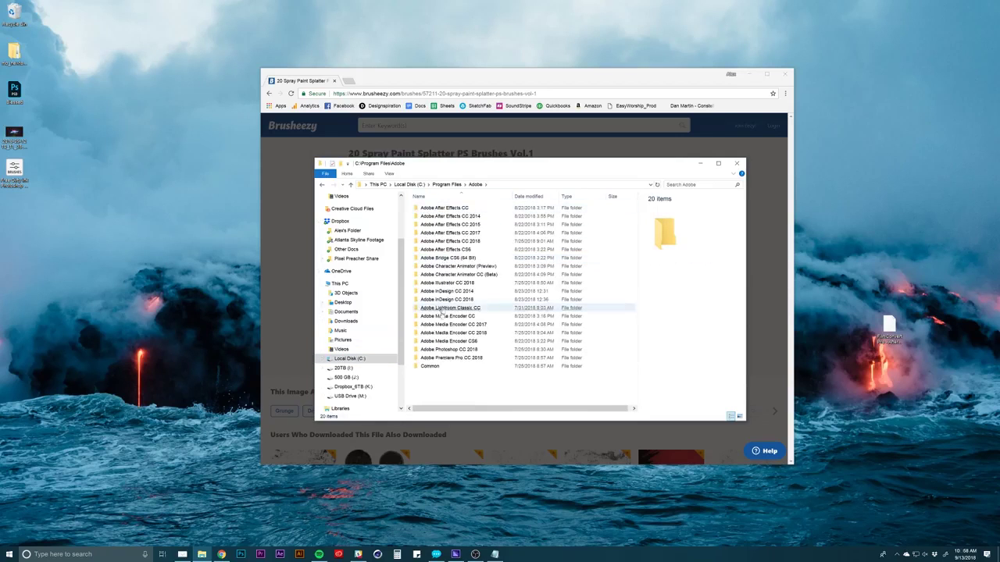
double_click(450, 350)
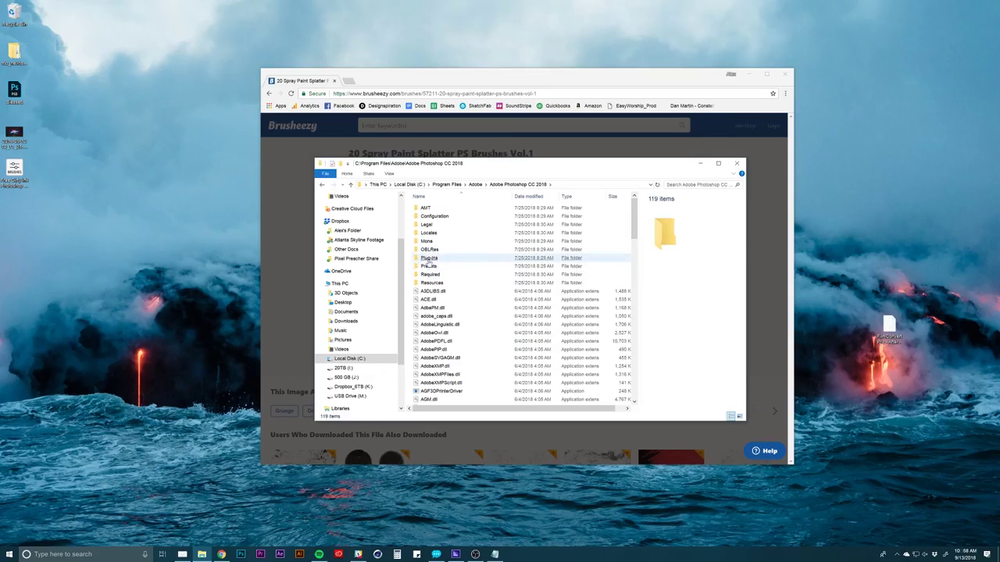
double_click(429, 267)
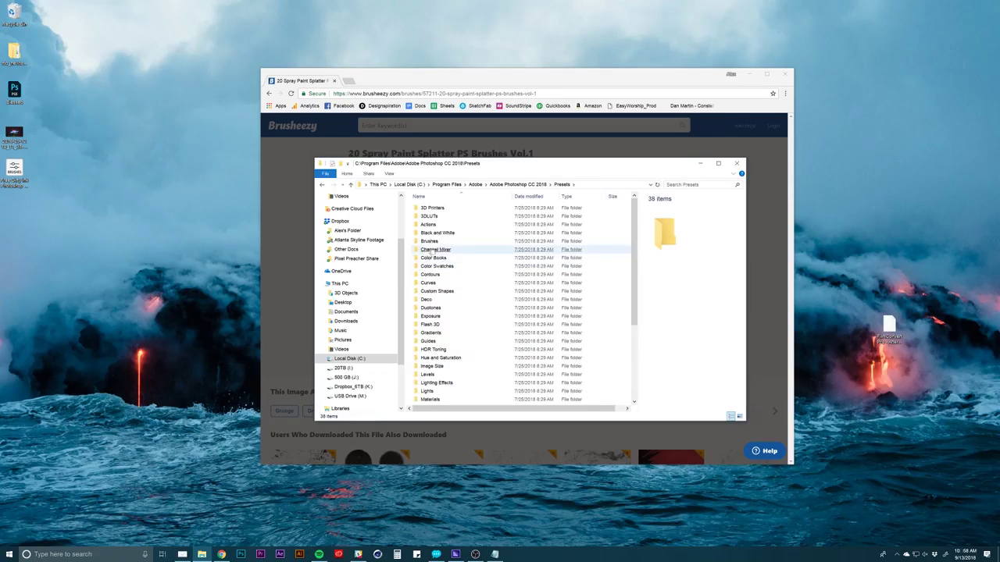
double_click(430, 246)
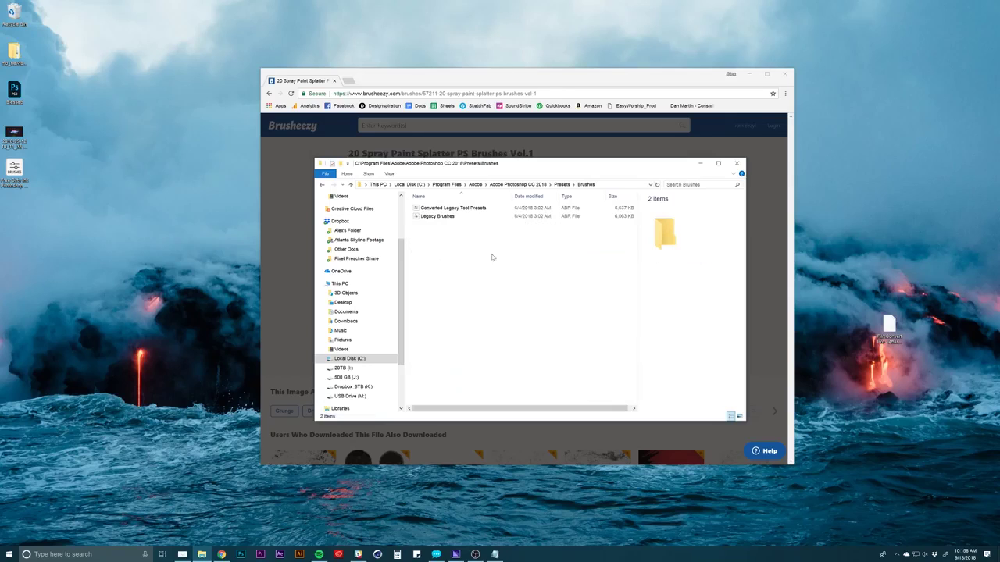
mouse_move(468, 165)
mouse_down()
mouse_move(441, 167)
mouse_move(457, 165)
mouse_up()
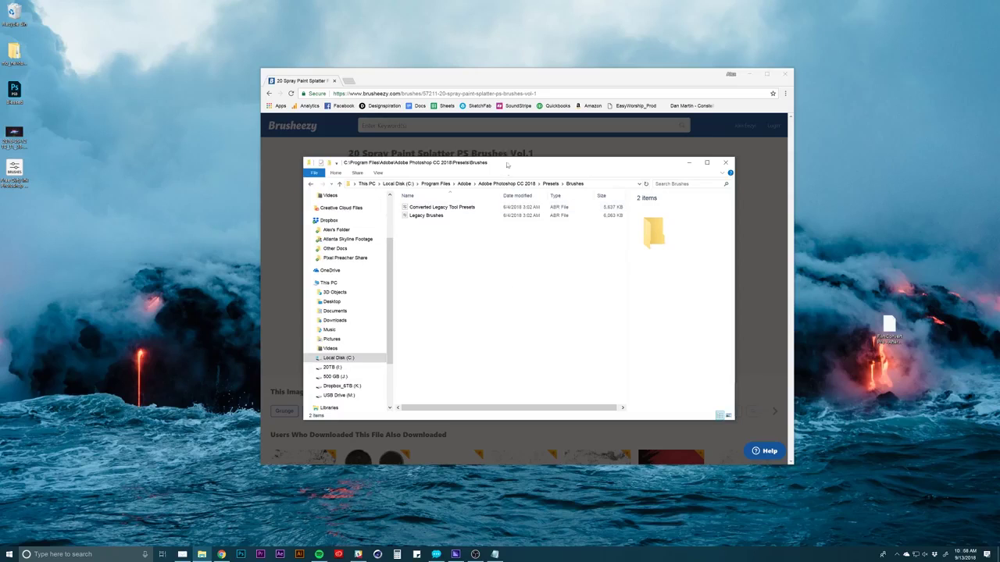
drag(507, 164, 506, 163)
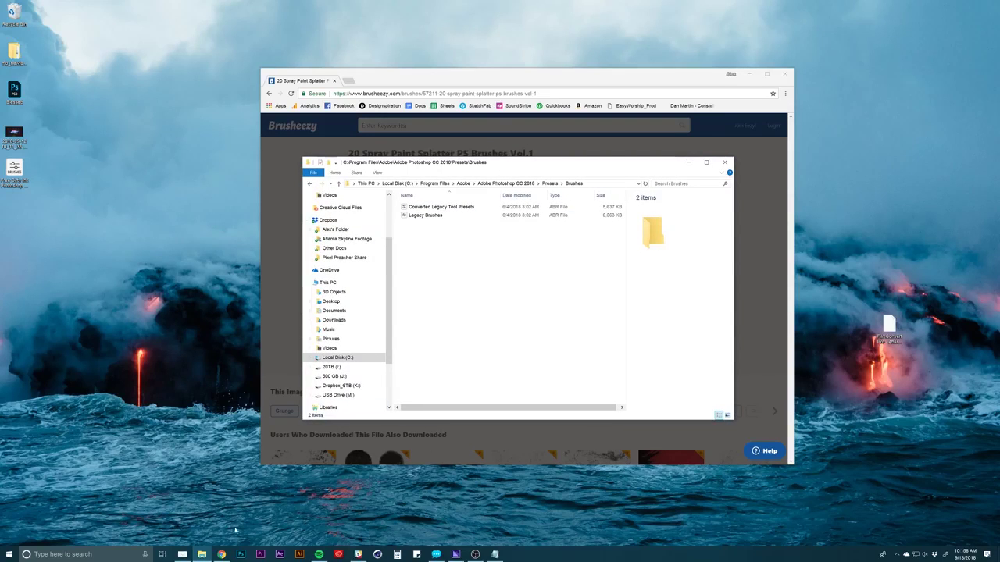
Create a 1920x1080 Untitled-1 document in Photoshop and show the Brushes panel
click(240, 553)
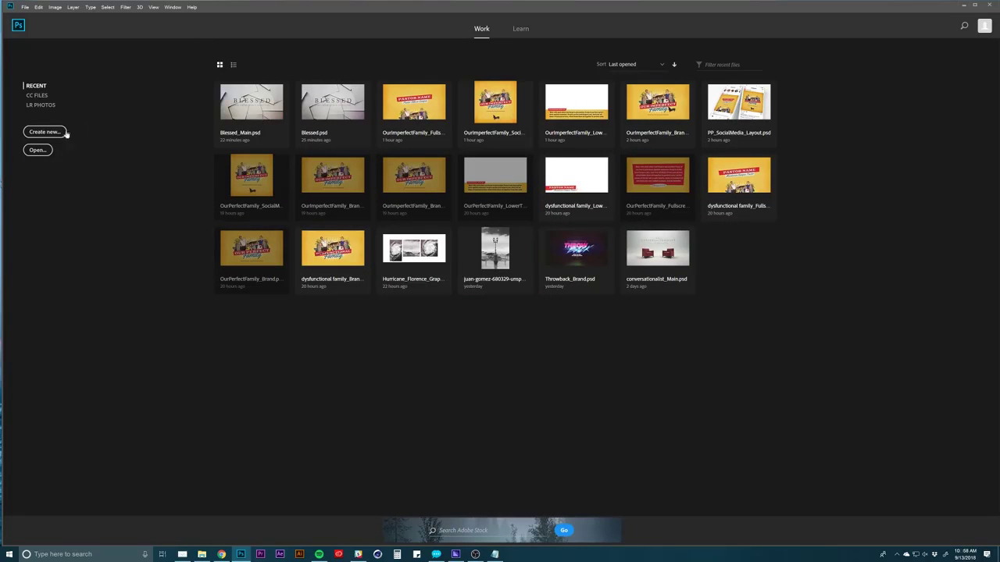
click(41, 133)
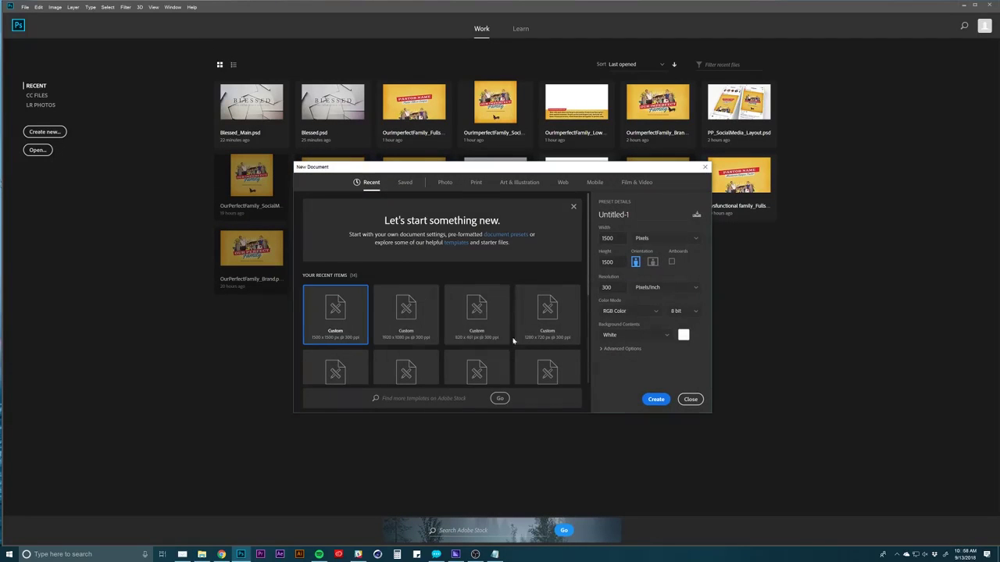
double_click(405, 313)
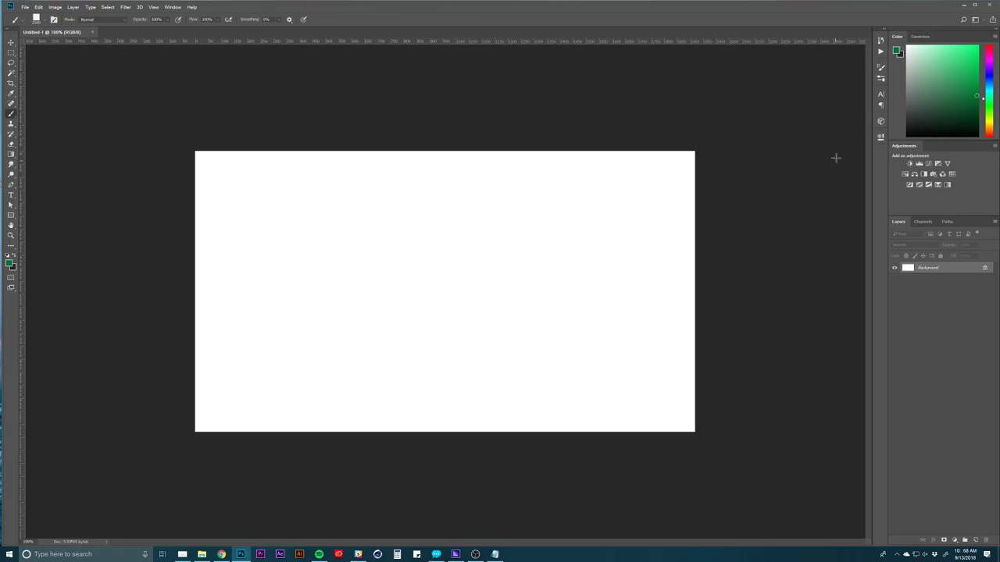
click(881, 79)
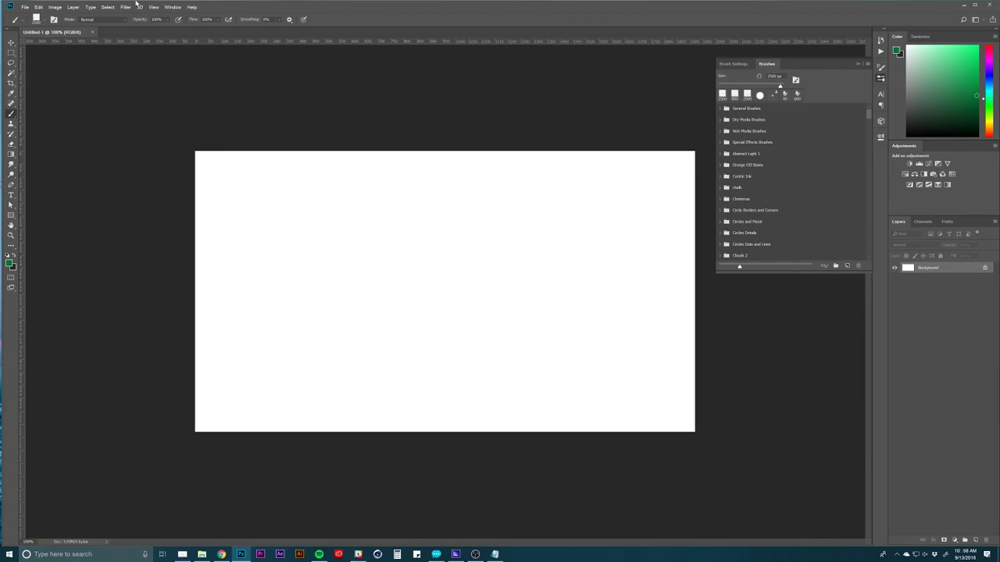
click(182, 7)
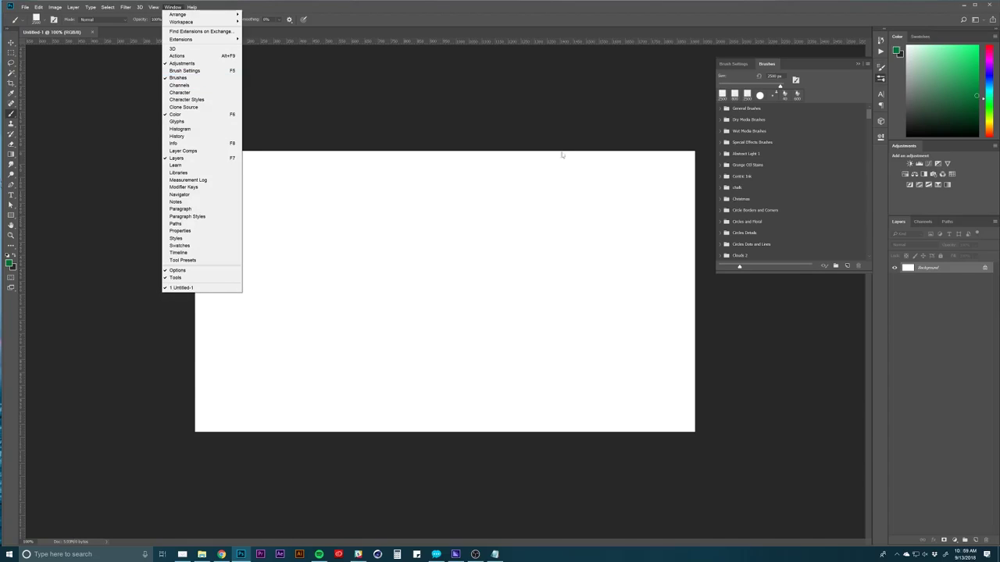
Import the 20 Spray Brushes ABR file from the Desktop via the Brushes panel menu
click(846, 69)
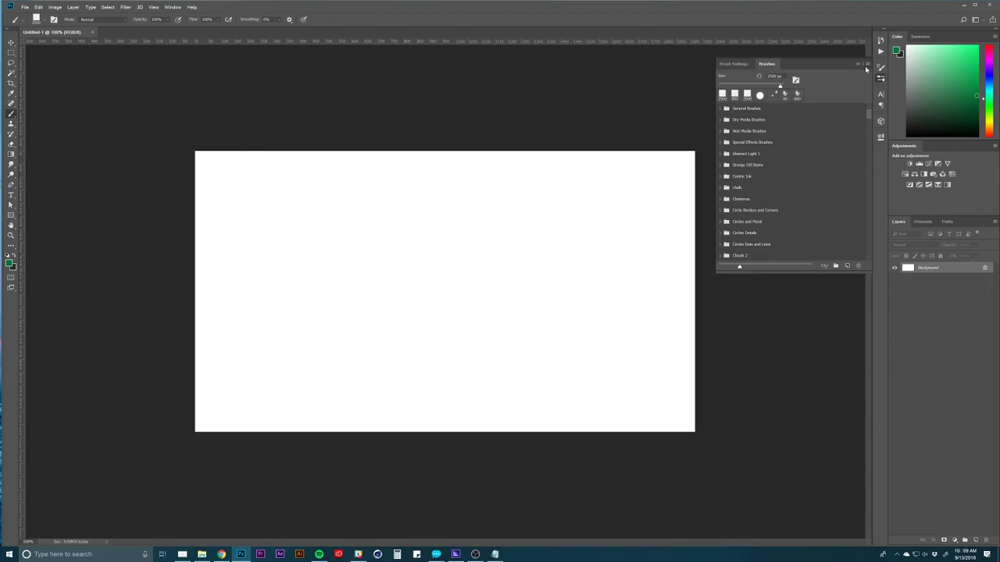
click(867, 64)
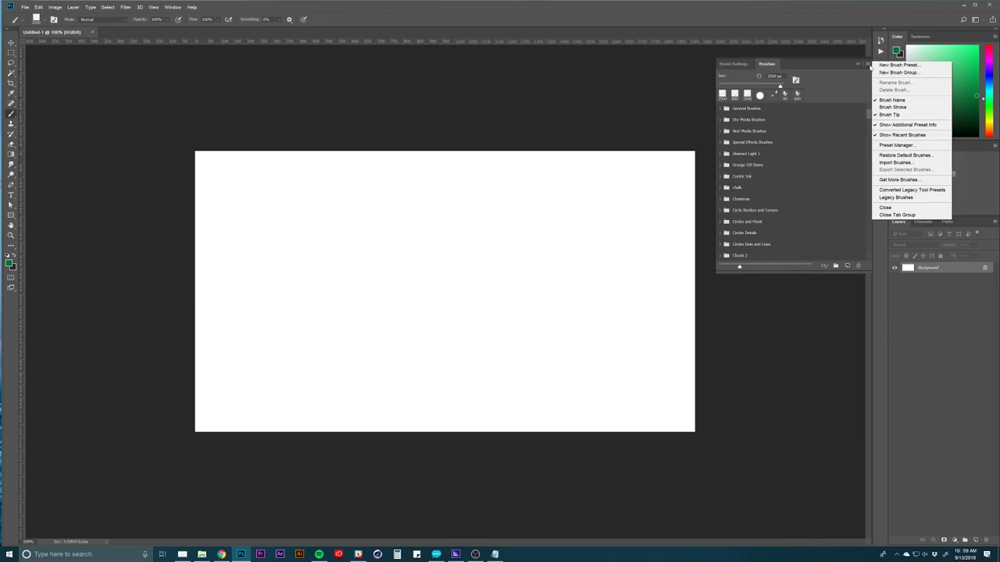
click(892, 164)
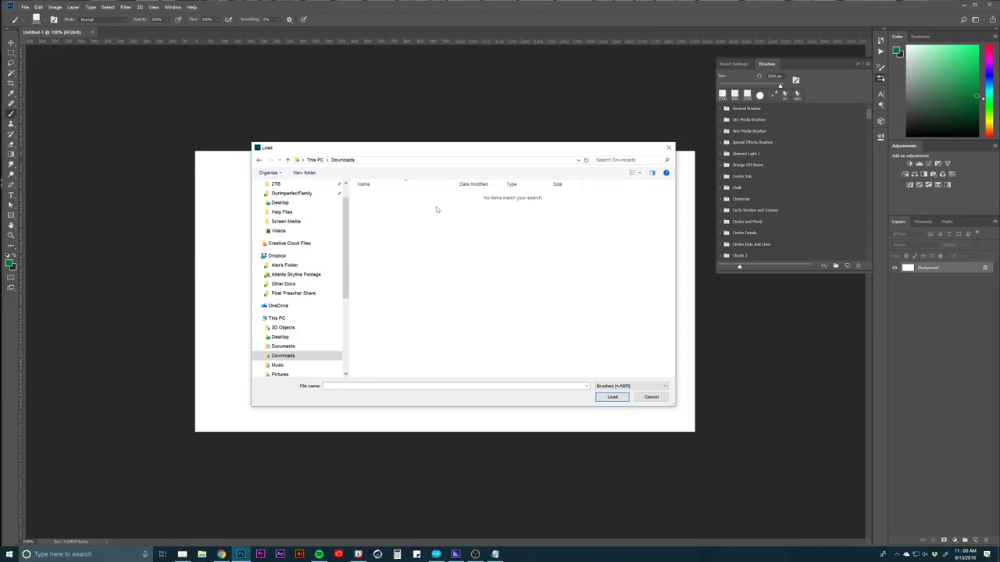
click(280, 336)
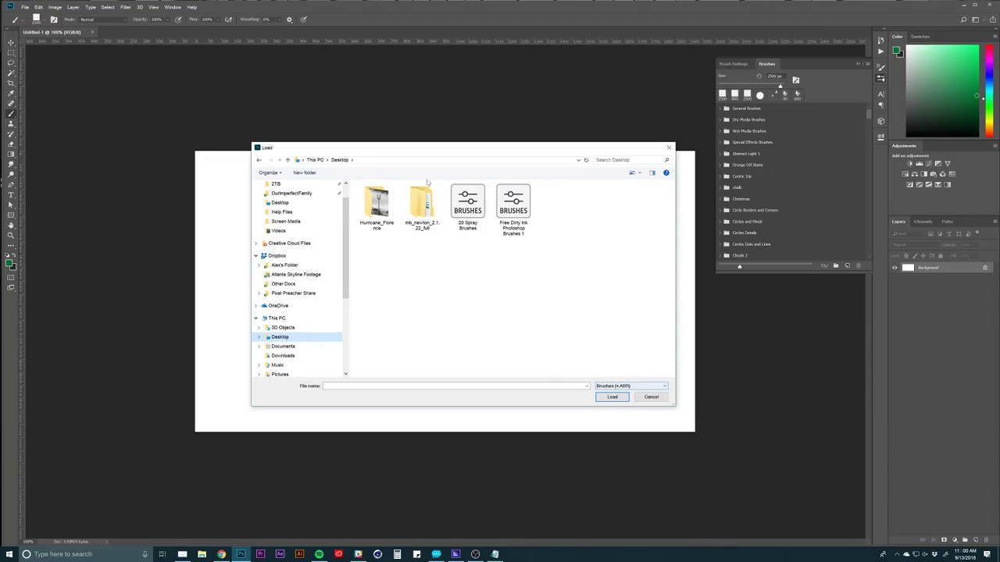
double_click(469, 203)
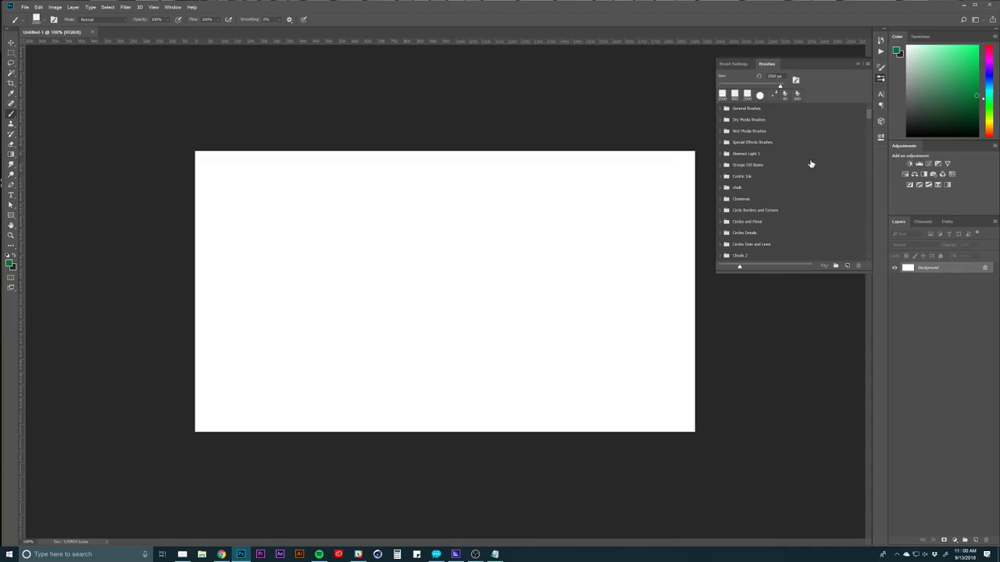
Rename the 20 Spray Brushes group to Paint_Spray and drag it up after Paint Strokes 4
drag(869, 117, 868, 250)
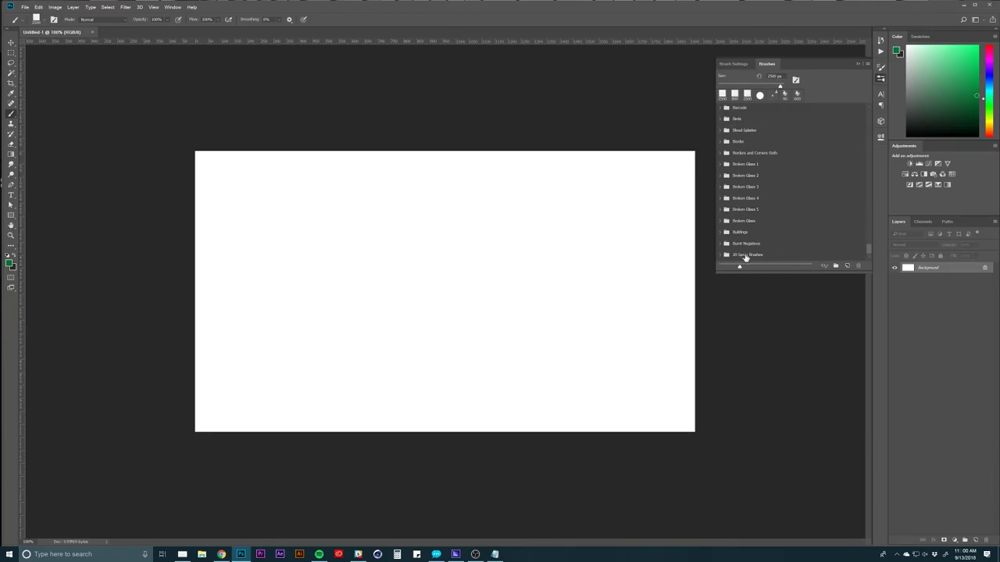
right_click(750, 256)
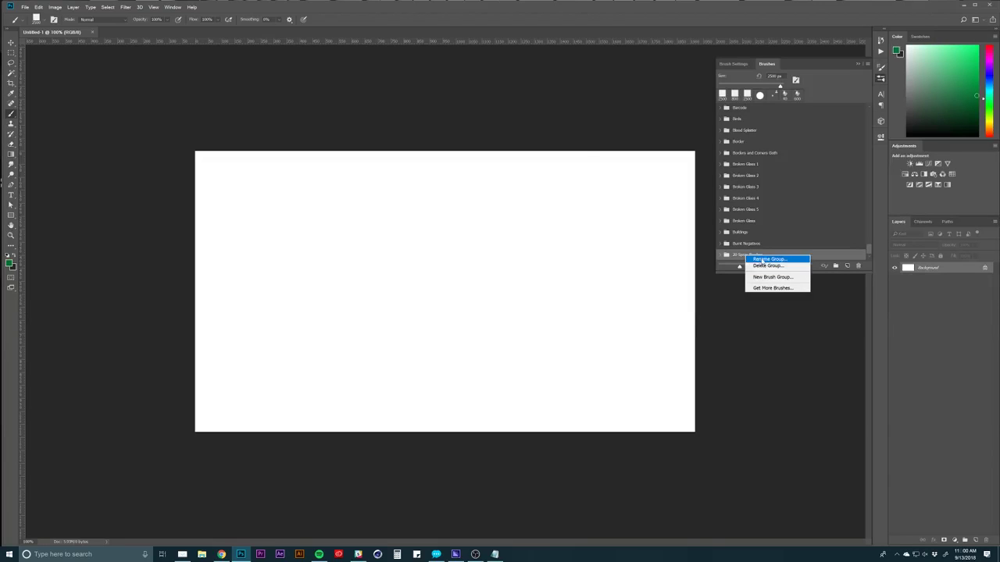
click(761, 260)
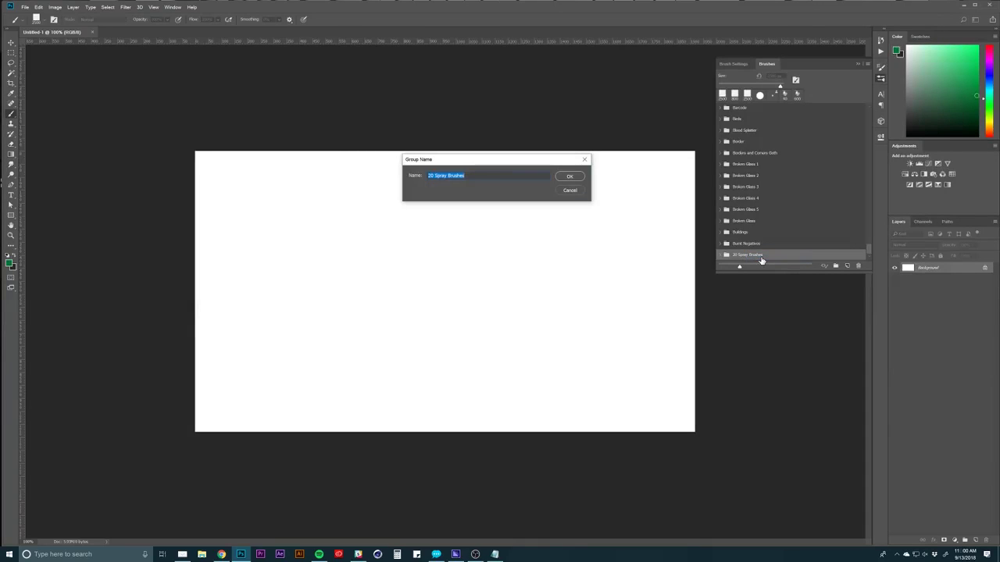
text(Paint_Spray)
key(Return)
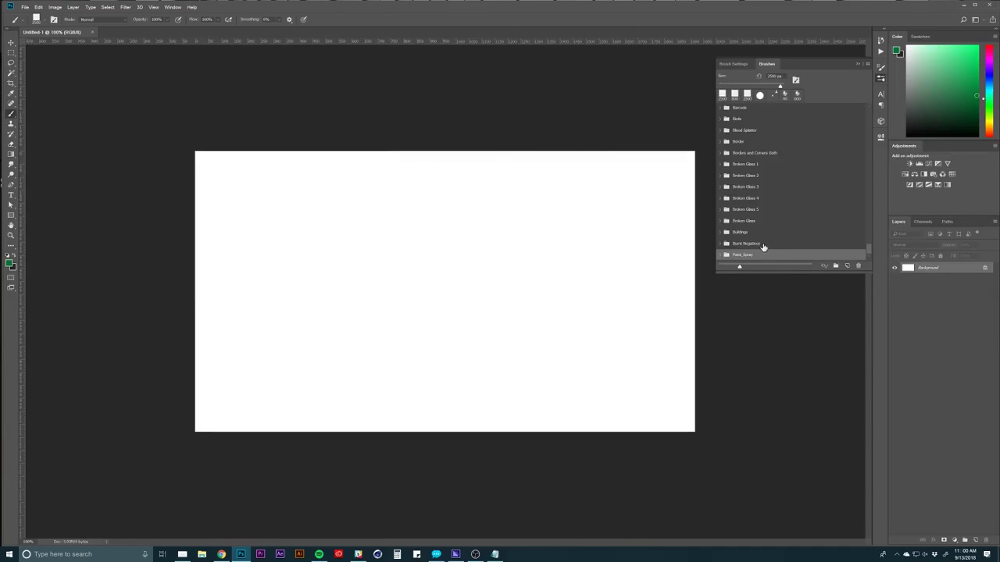
mouse_move(772, 255)
mouse_down()
mouse_move(758, 96)
mouse_move(757, 141)
mouse_move(733, 131)
mouse_up()
Select Spray 1 in Paint_Spray, test-spray grey and green paint, then undo it
click(764, 144)
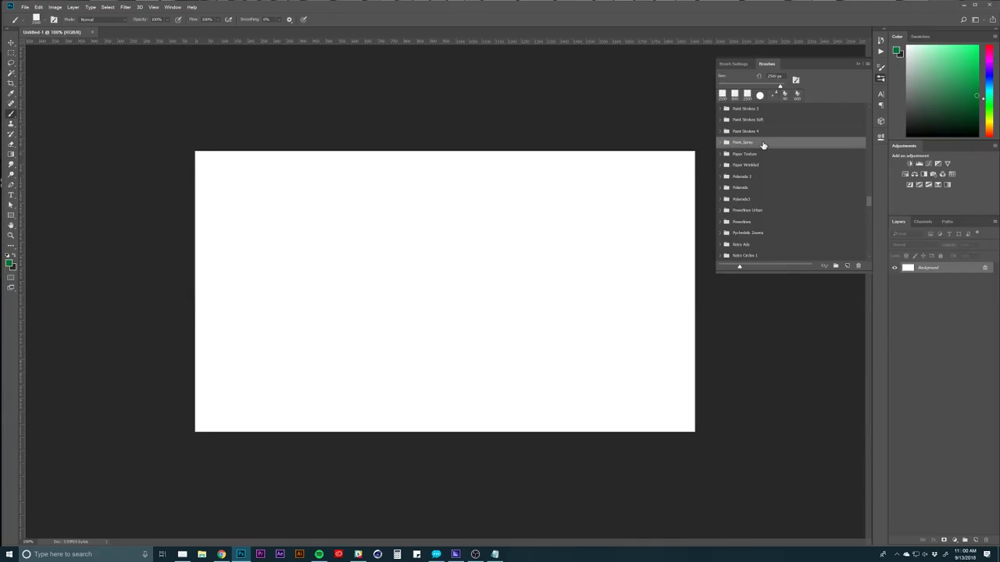
click(721, 146)
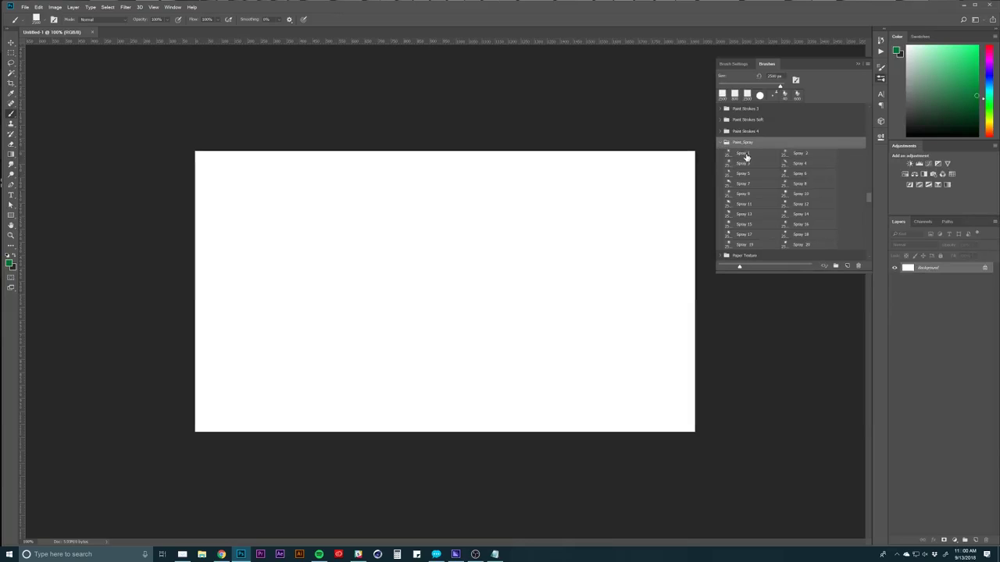
click(743, 156)
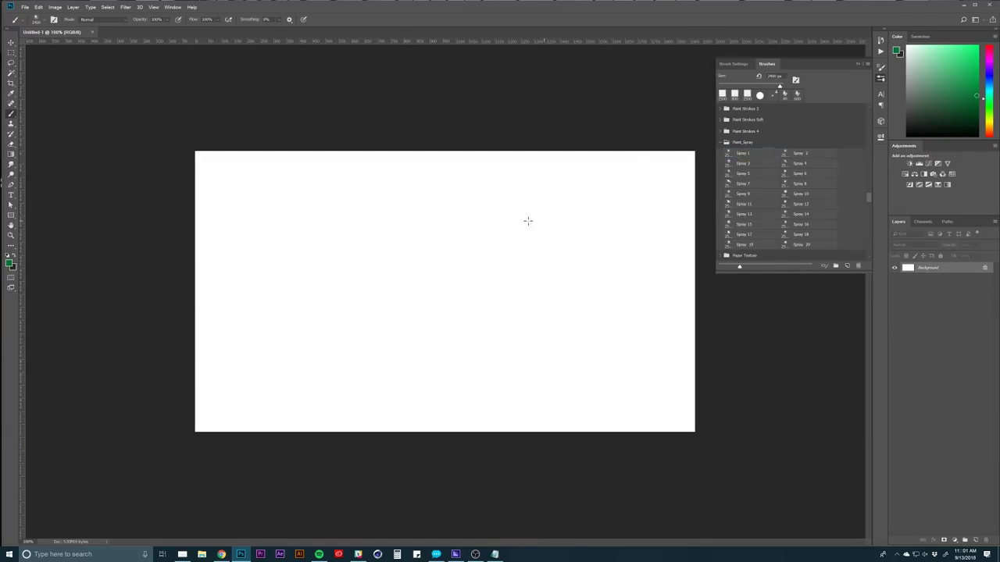
mouse_move(527, 221)
mouse_down()
mouse_move(515, 286)
mouse_move(492, 258)
mouse_up()
drag(401, 286, 457, 304)
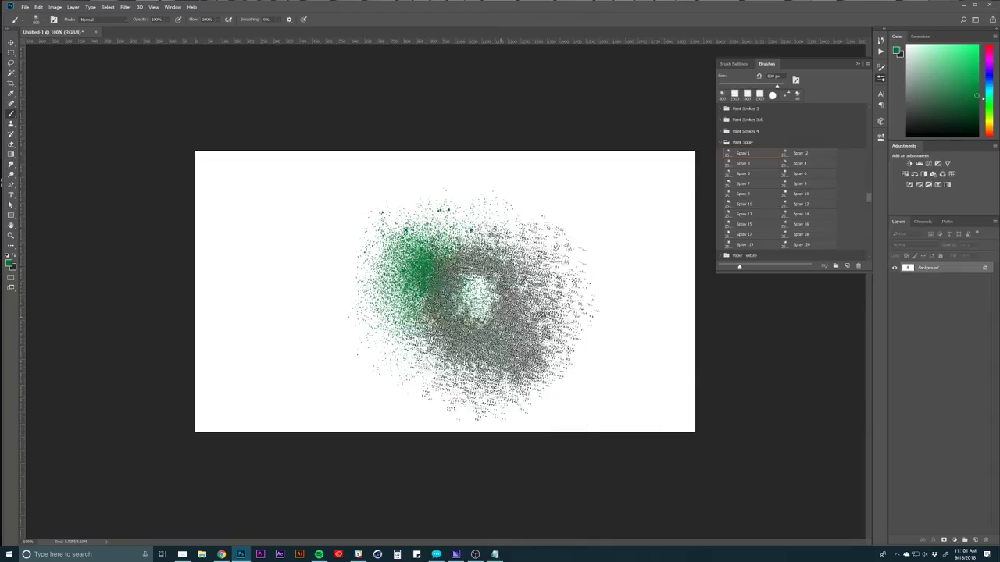
key(ctrl+z)
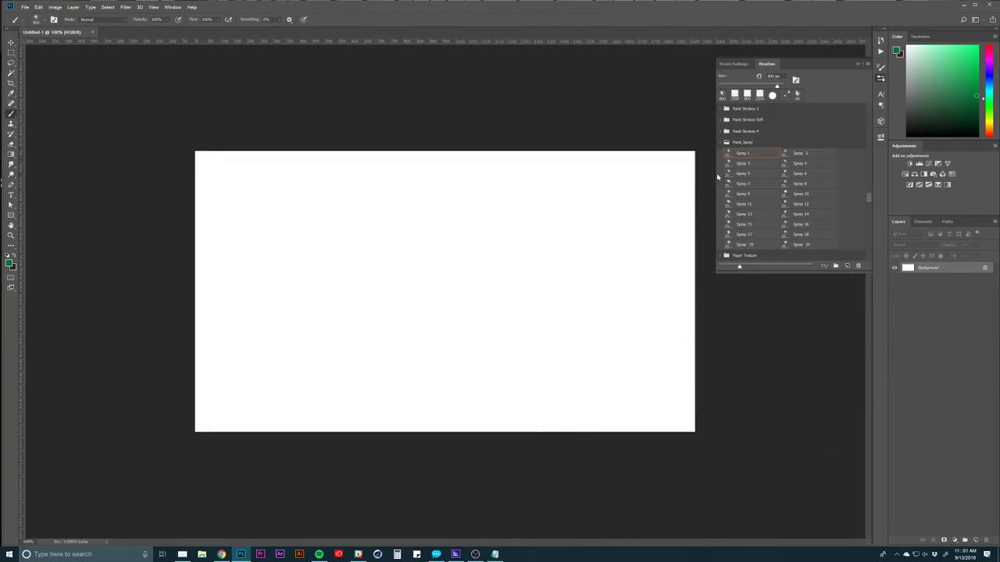
Type the title PIXEL PREACHER into a text box across the canvas middle
key(t)
mouse_move(297, 247)
mouse_down()
mouse_move(523, 362)
mouse_move(585, 328)
mouse_up()
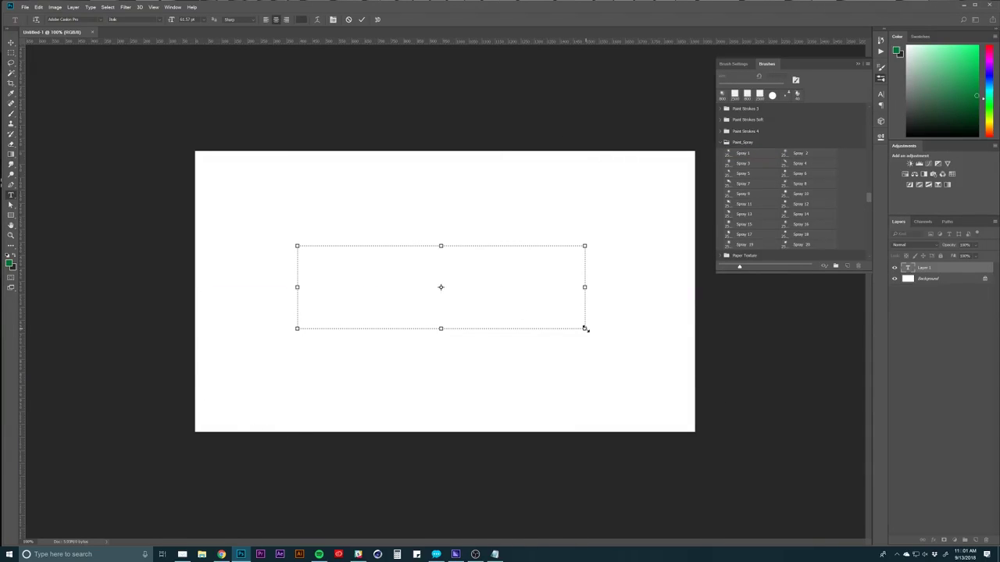
text(PIXEL)
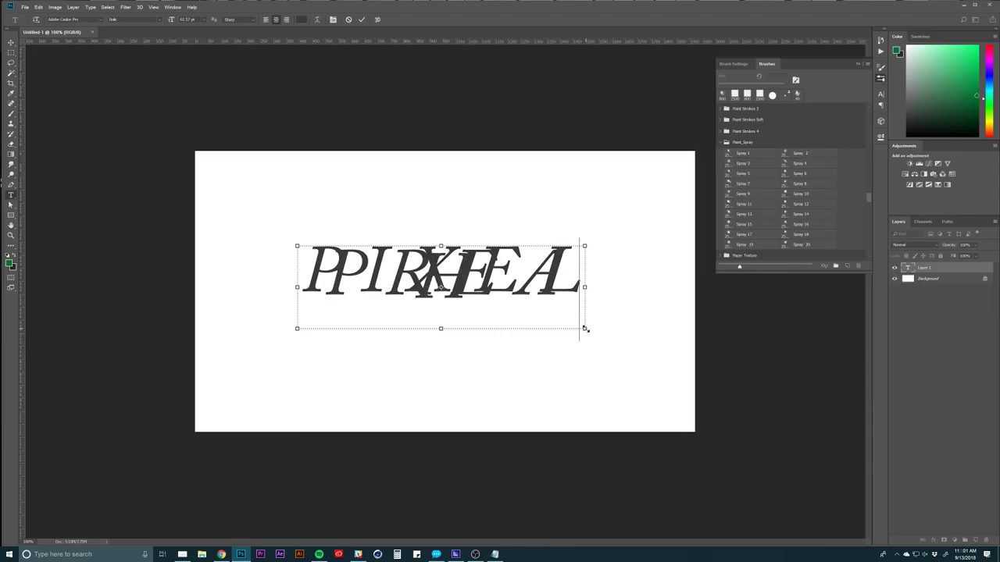
key(ctrl+a)
text(PIXEL)
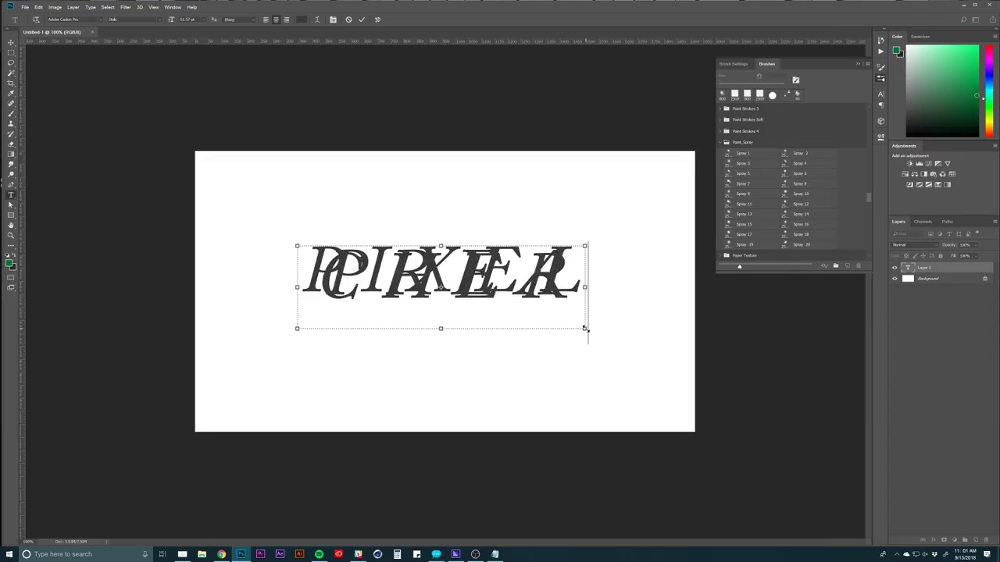
key(ctrl+a)
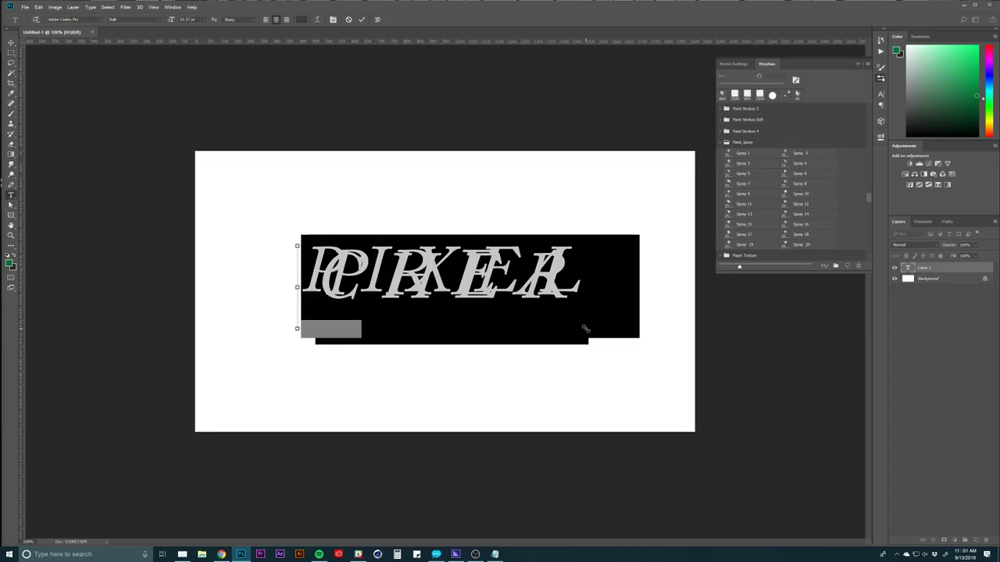
Shrink the title's font size, commit it, and move it down to the canvas centre
click(880, 94)
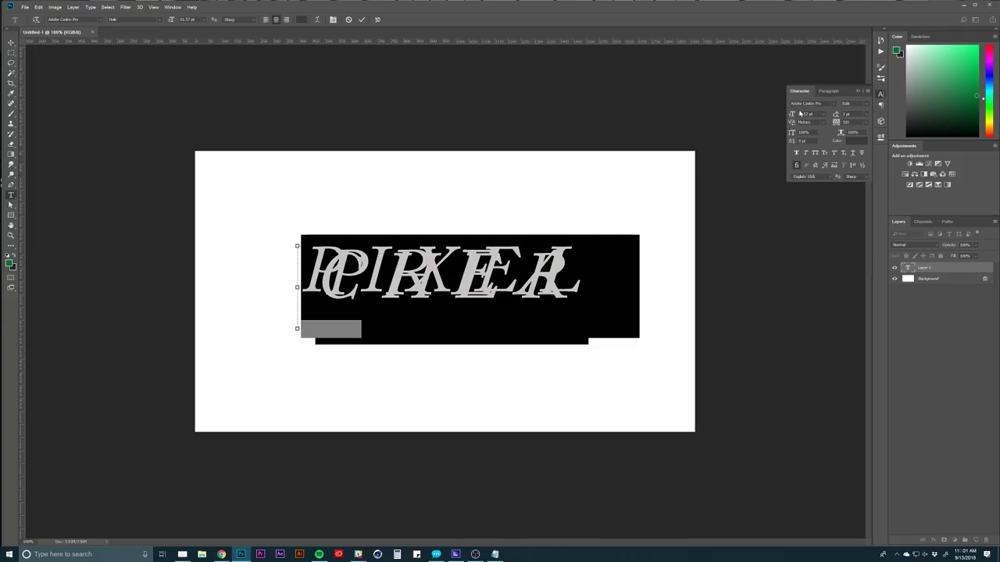
drag(779, 119, 775, 119)
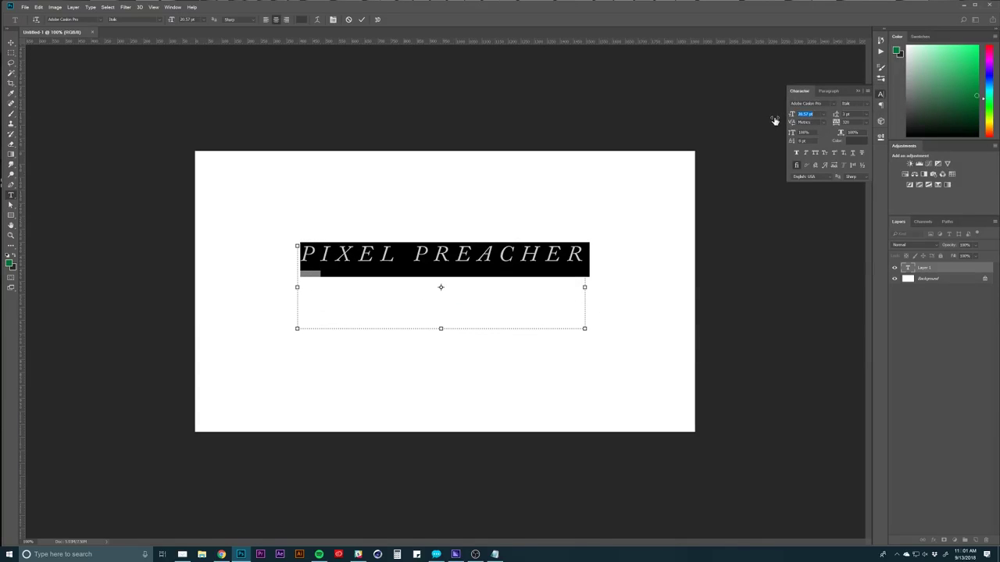
key(ctrl+Return)
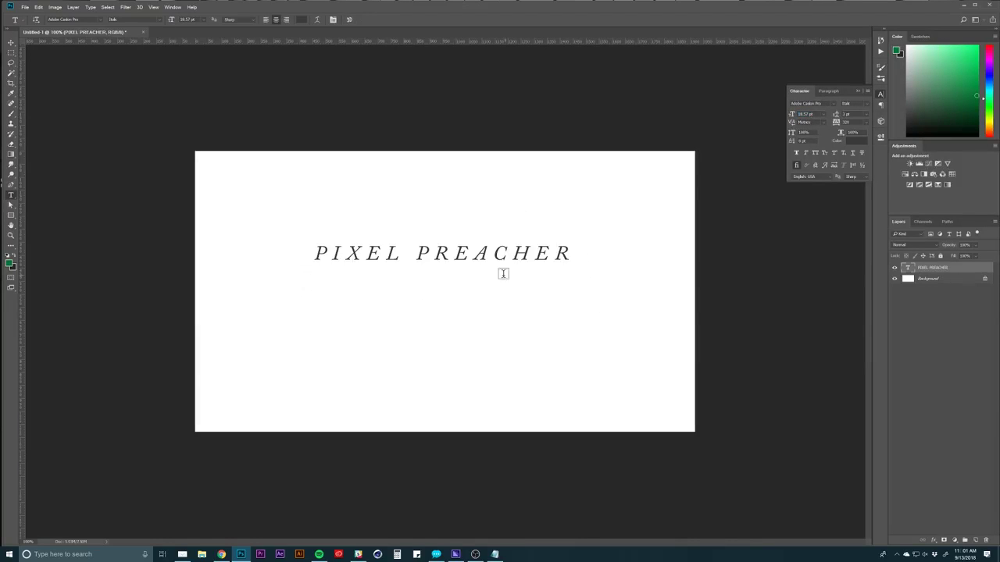
key(v)
drag(459, 271, 450, 304)
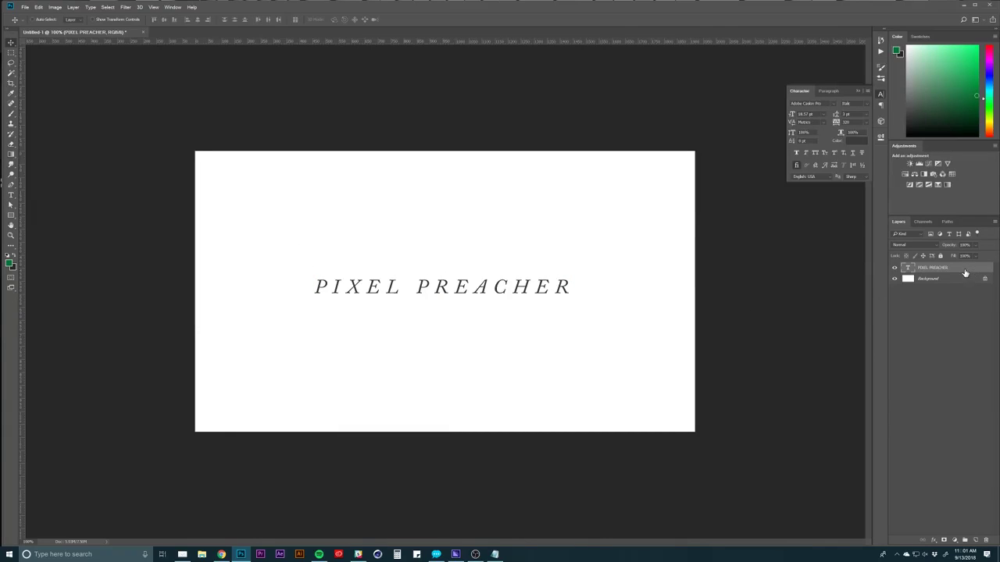
Mask the PIXEL PREACHER layer, then pick the Brush with black foreground and a smaller size
click(944, 540)
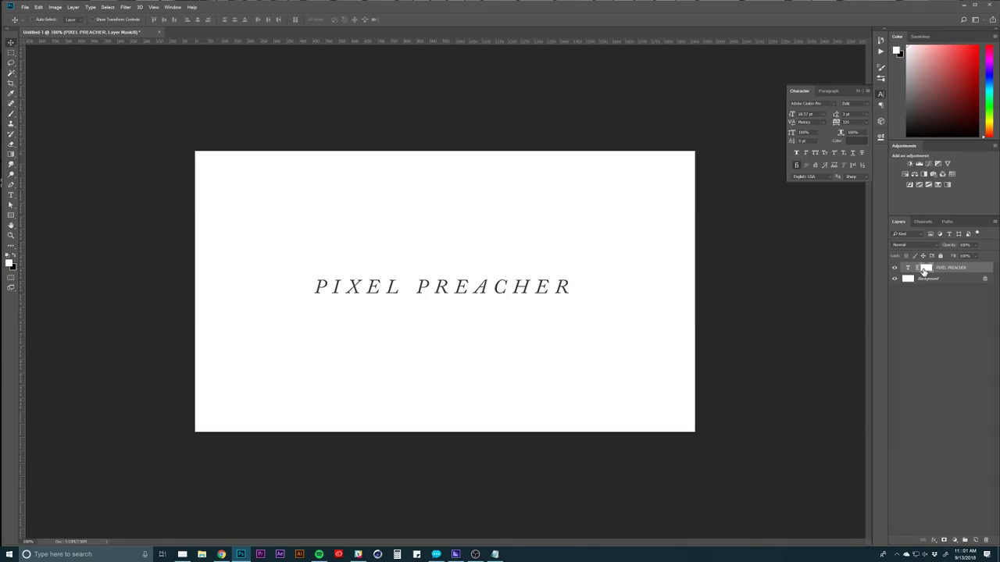
key(b)
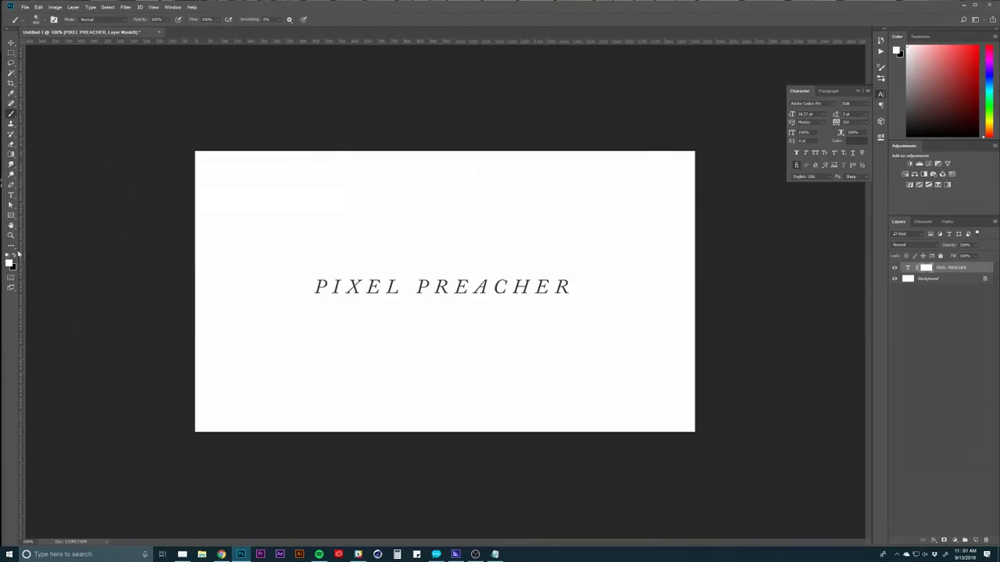
key(x)
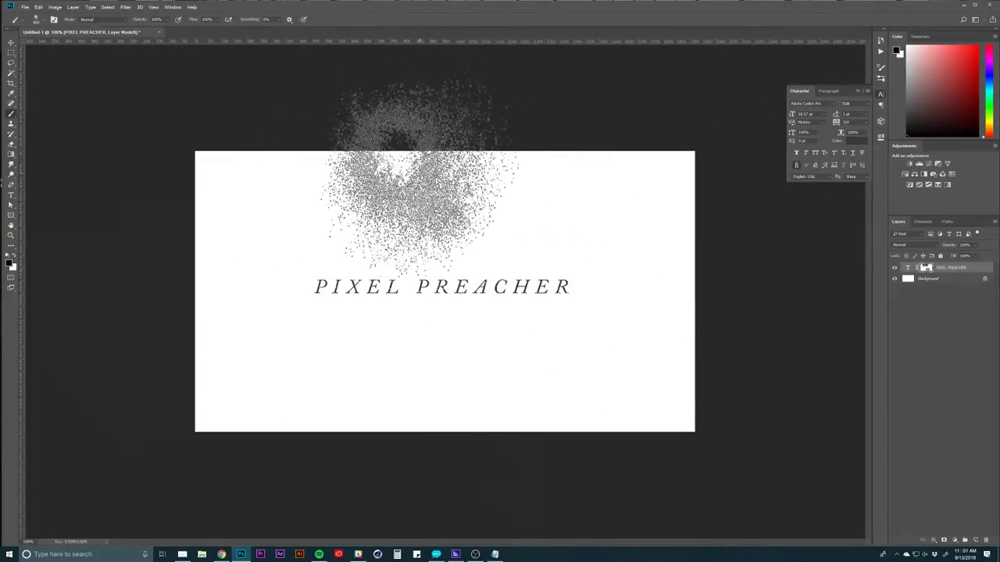
key([)
key([)
key([)
key([)
key([)
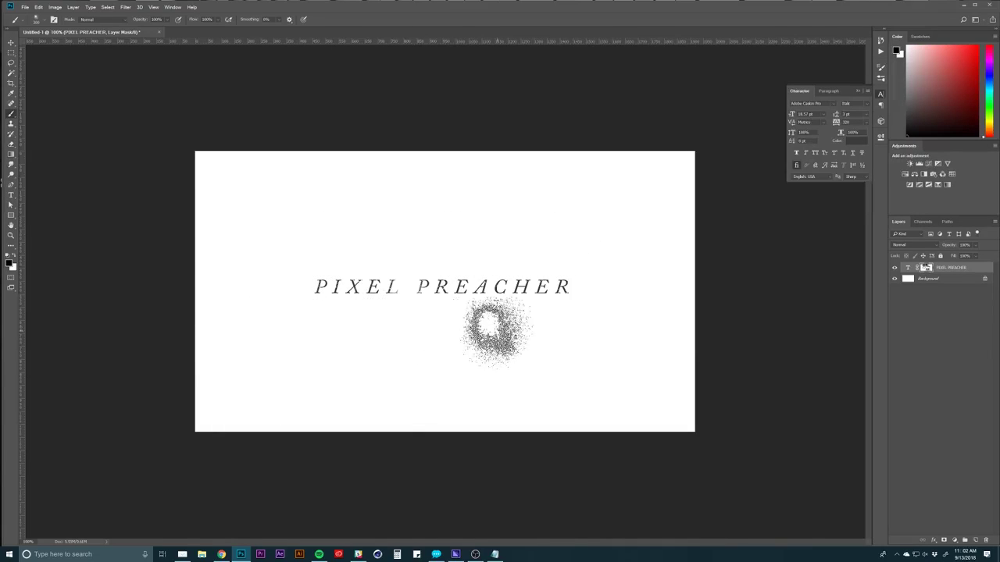
key(F5)
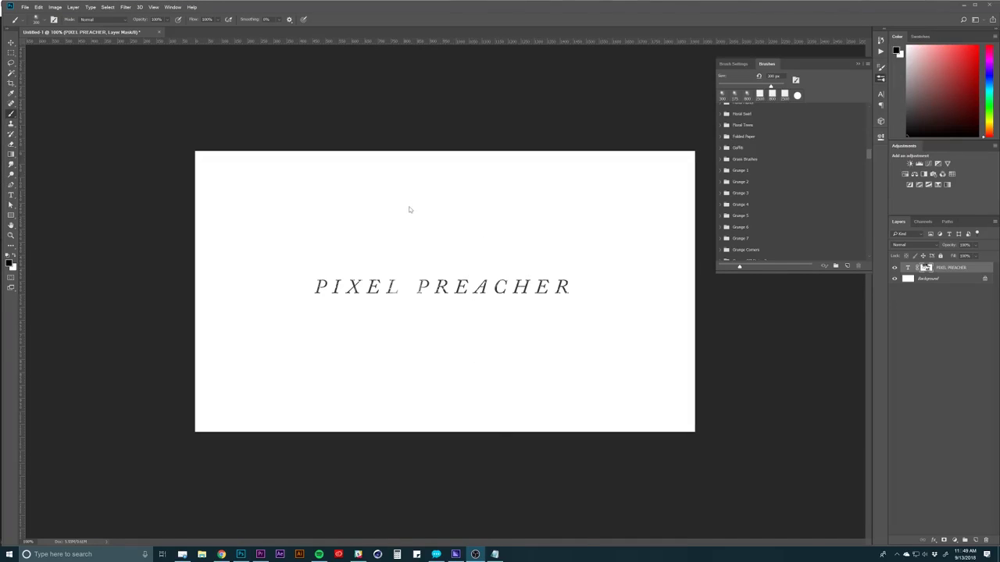
Bring up the detailed Brush Settings panel alongside the brush presets
click(733, 64)
click(173, 7)
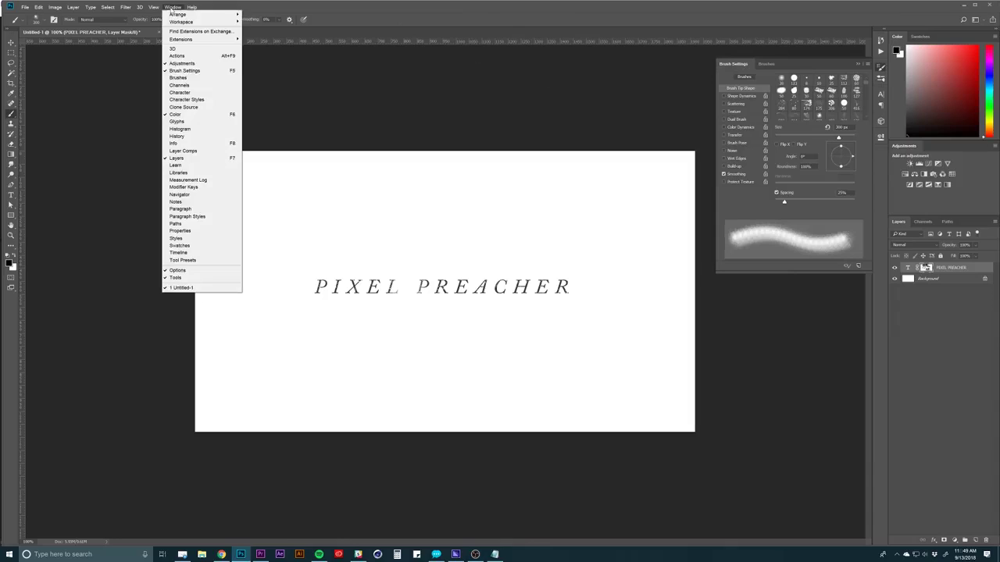
key(F5)
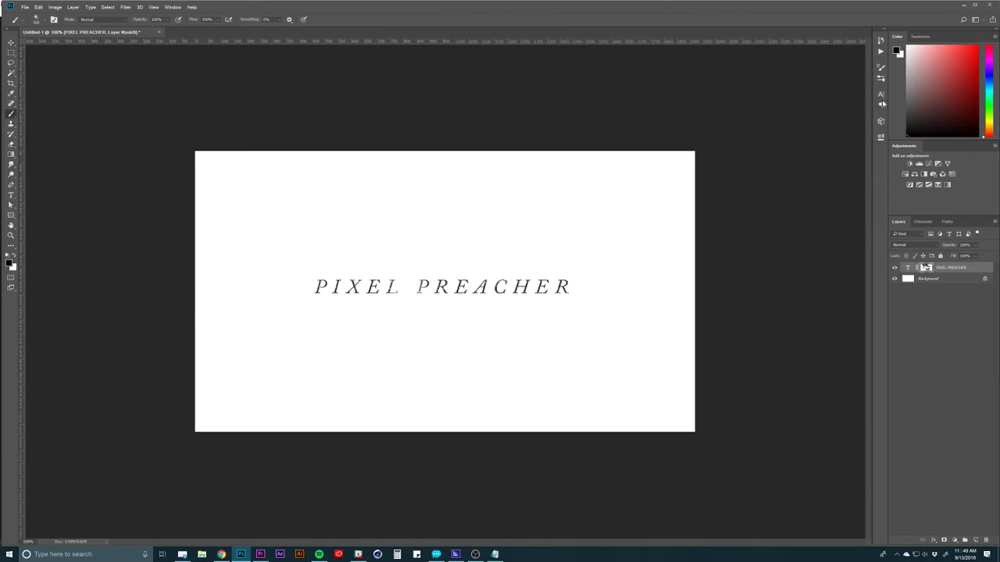
click(881, 79)
click(731, 65)
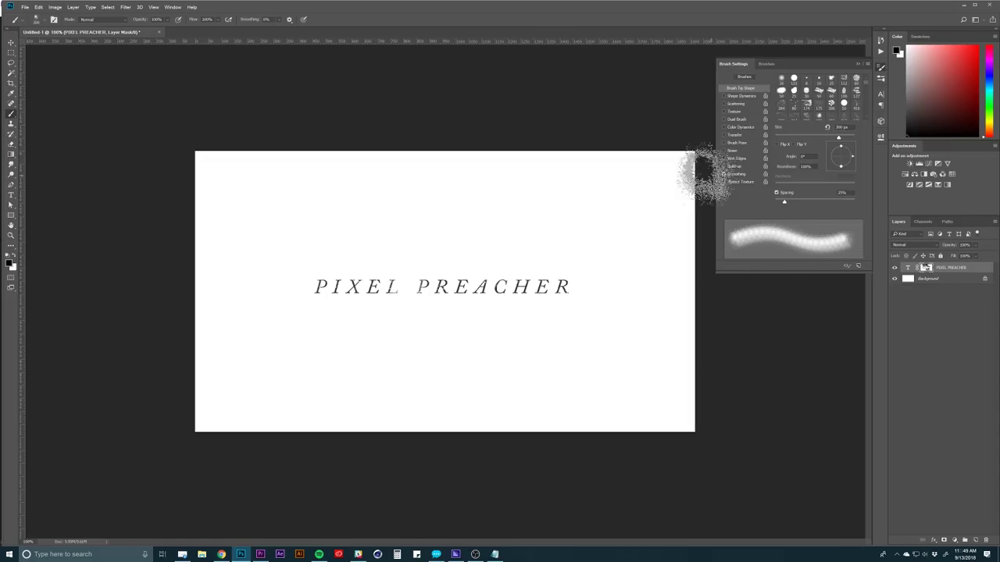
Choose the hard round tip and enable Shape Dynamics with Size Jitter raised to about 39%
click(794, 82)
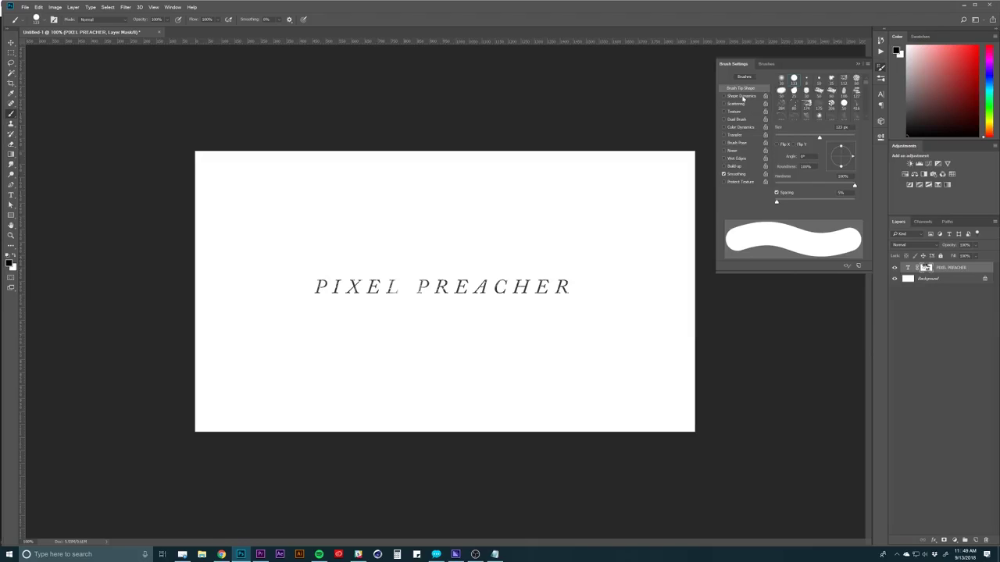
click(735, 97)
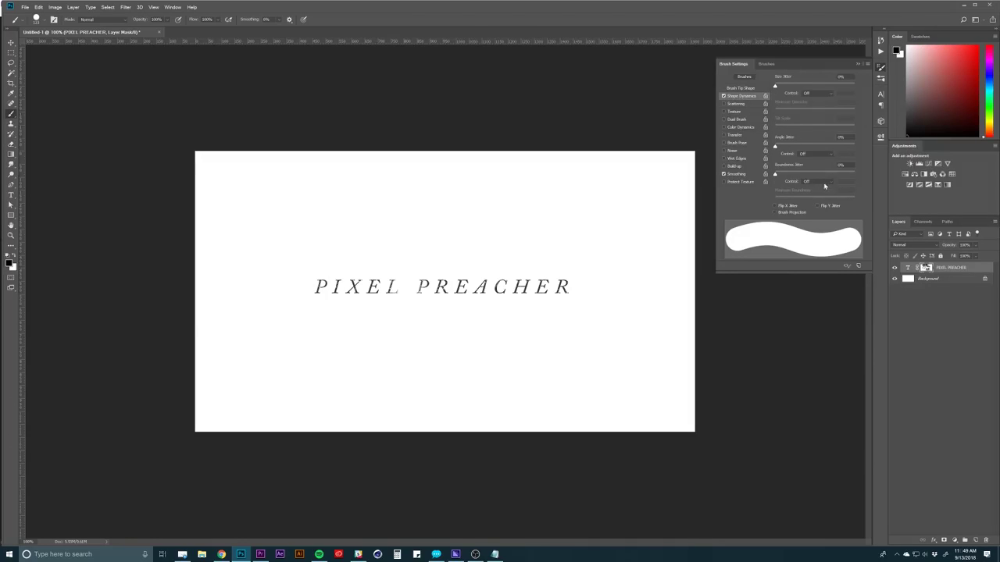
click(809, 93)
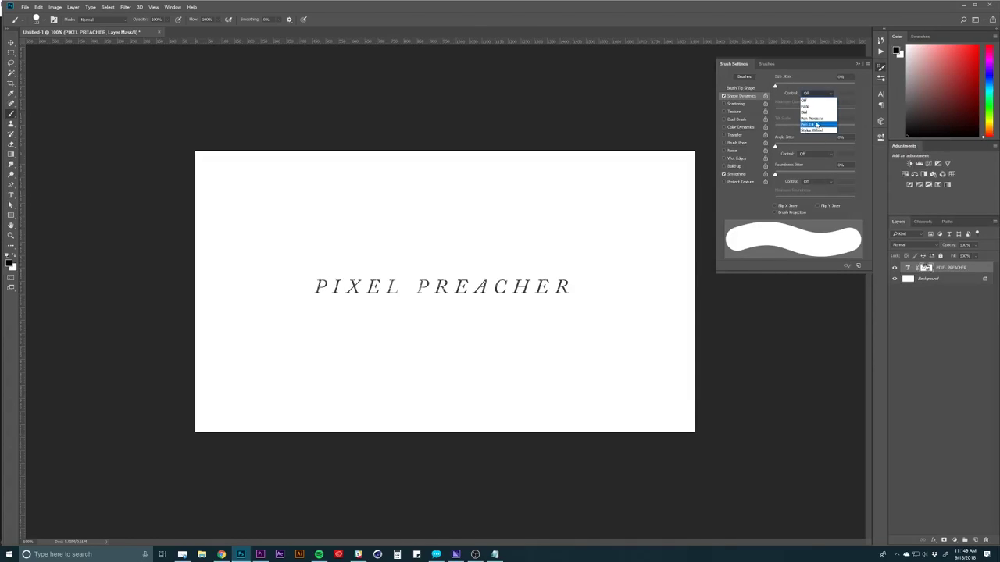
click(804, 93)
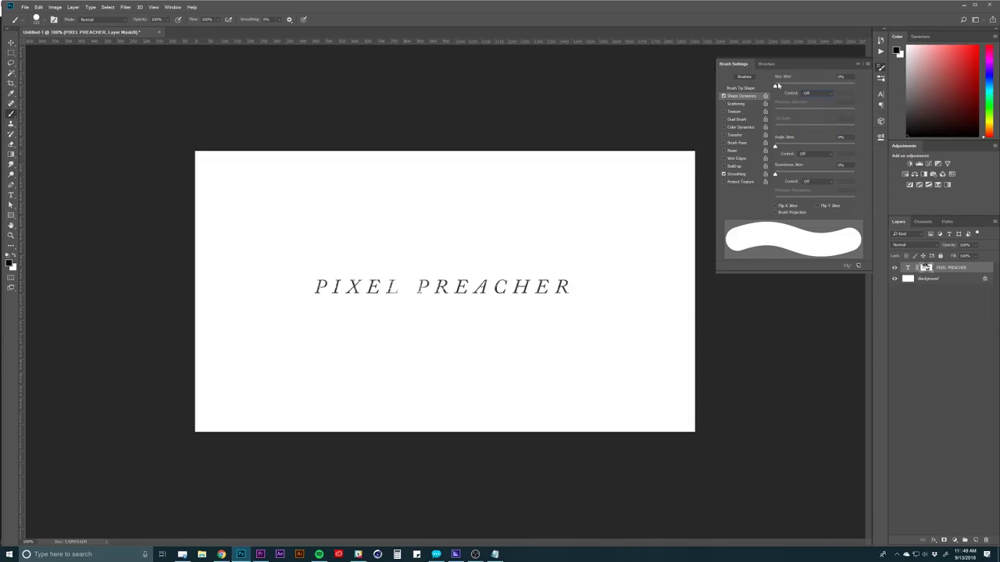
drag(775, 84, 807, 86)
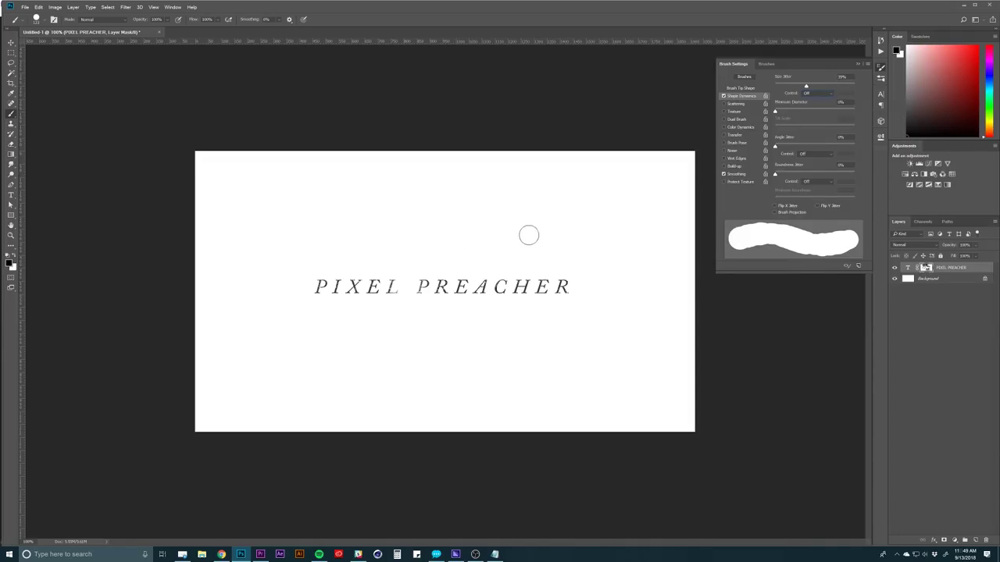
Deselect the text layer, create an empty Layer 1, and shrink the brush considerably
click(976, 336)
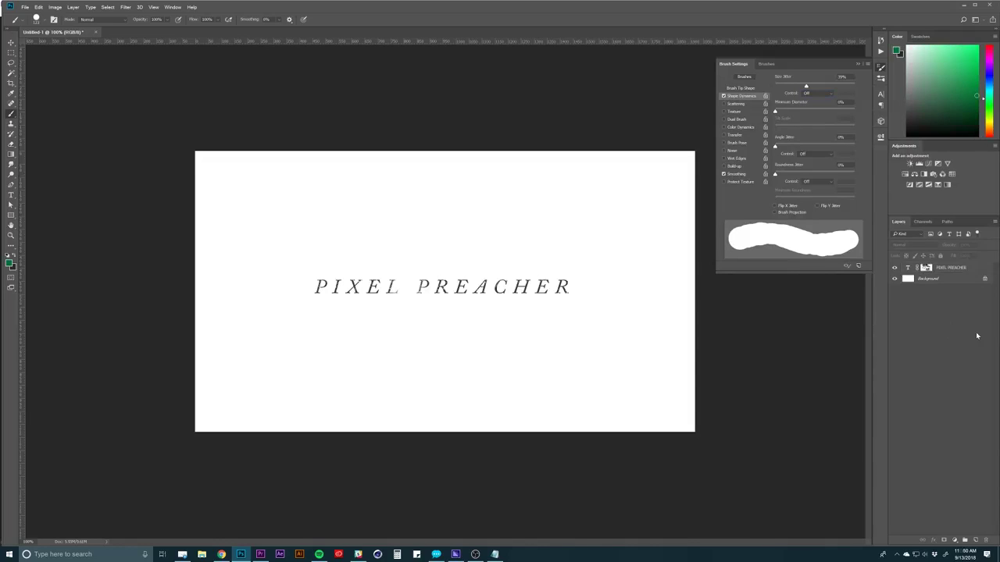
key(ctrl+shift+n)
key(Return)
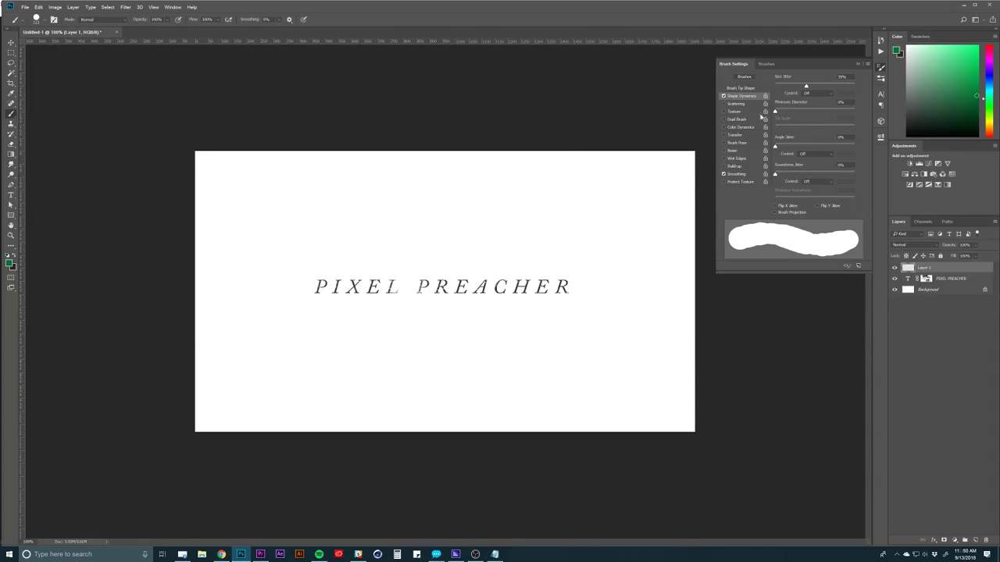
key(bracketleft)
key(bracketleft)
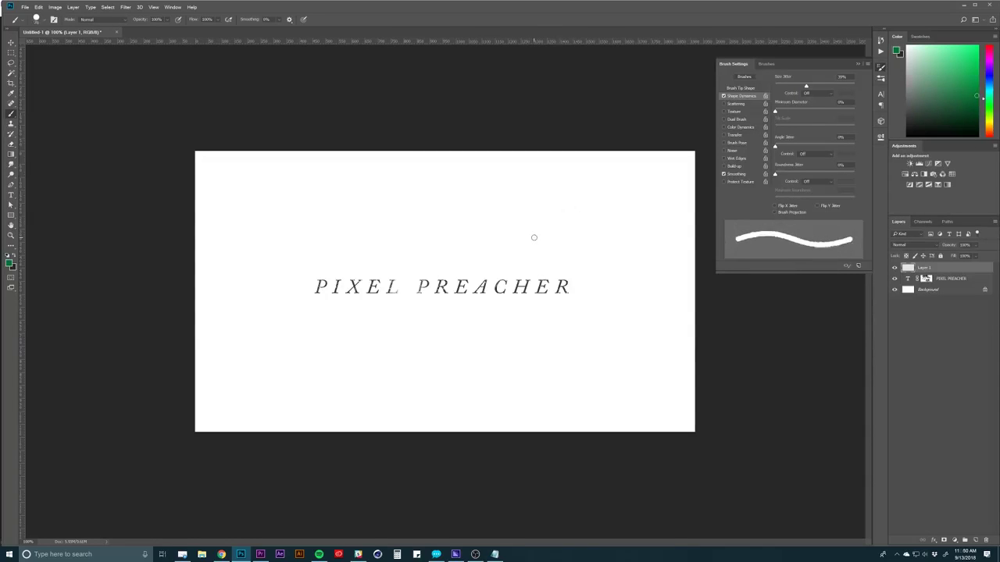
key(bracketleft)
key(bracketleft)
key(bracketleft)
key(bracketleft)
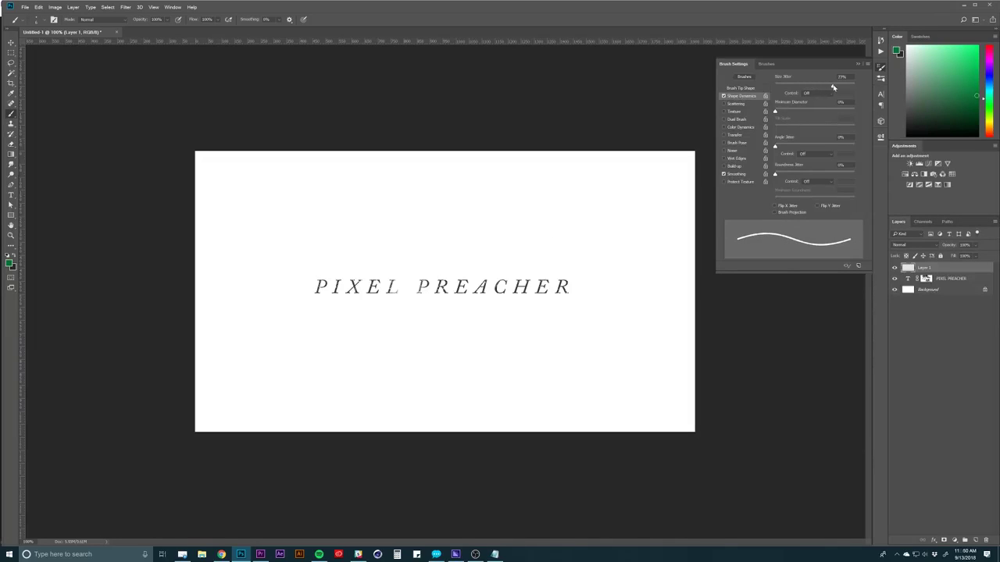
Enable Scattering at 162%, then undo a green test stroke on the canvas
click(738, 104)
mouse_move(795, 87)
mouse_down()
mouse_move(814, 85)
mouse_move(777, 87)
mouse_up()
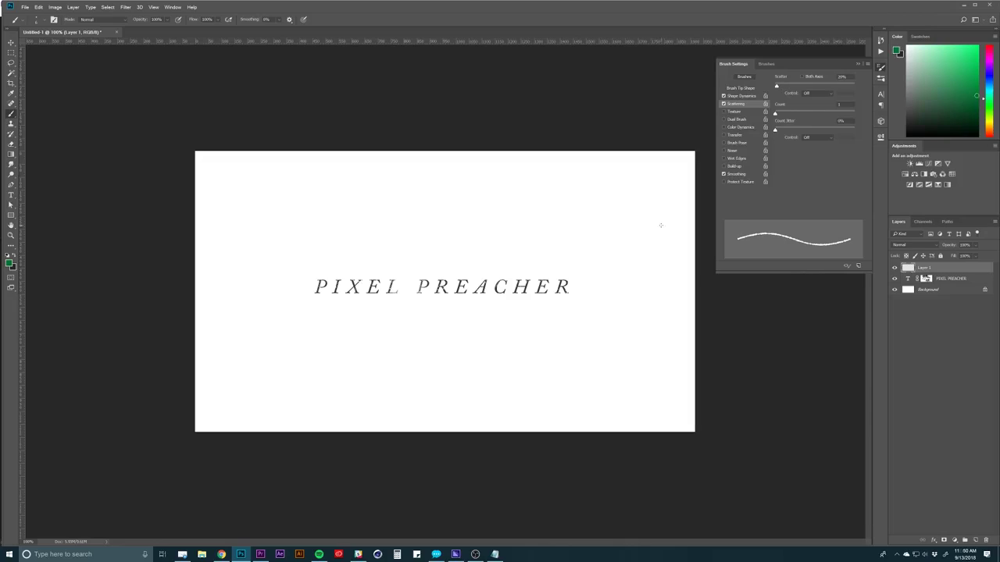
mouse_move(660, 226)
mouse_down()
mouse_move(342, 238)
mouse_move(311, 214)
mouse_move(519, 247)
mouse_move(677, 191)
mouse_move(314, 332)
mouse_move(473, 259)
mouse_move(553, 349)
mouse_up()
key(ctrl+z)
key(ctrl+z)
Reselect the spray brush and rotate its tip angle to about 121° in Brush Tip Shape
click(767, 64)
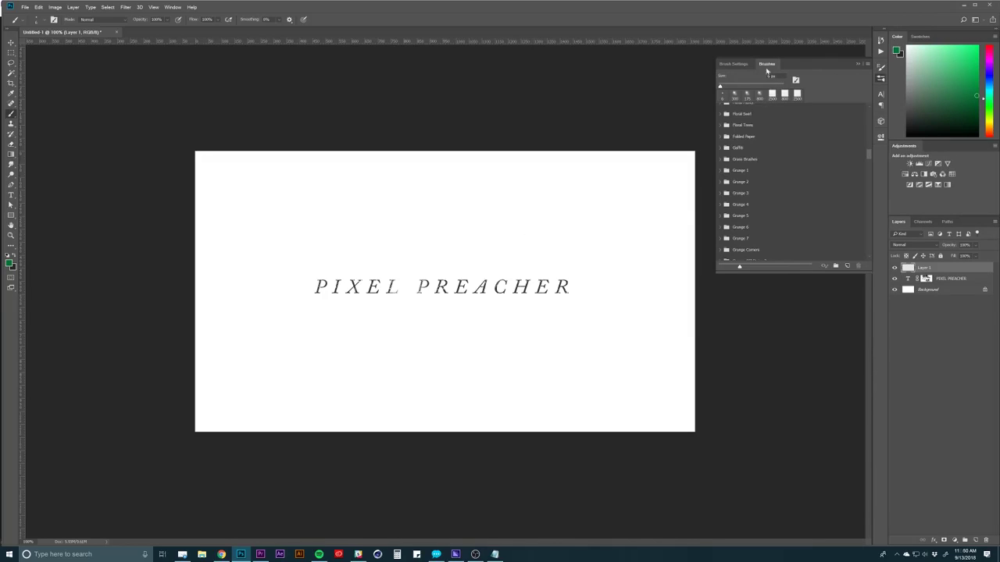
click(733, 63)
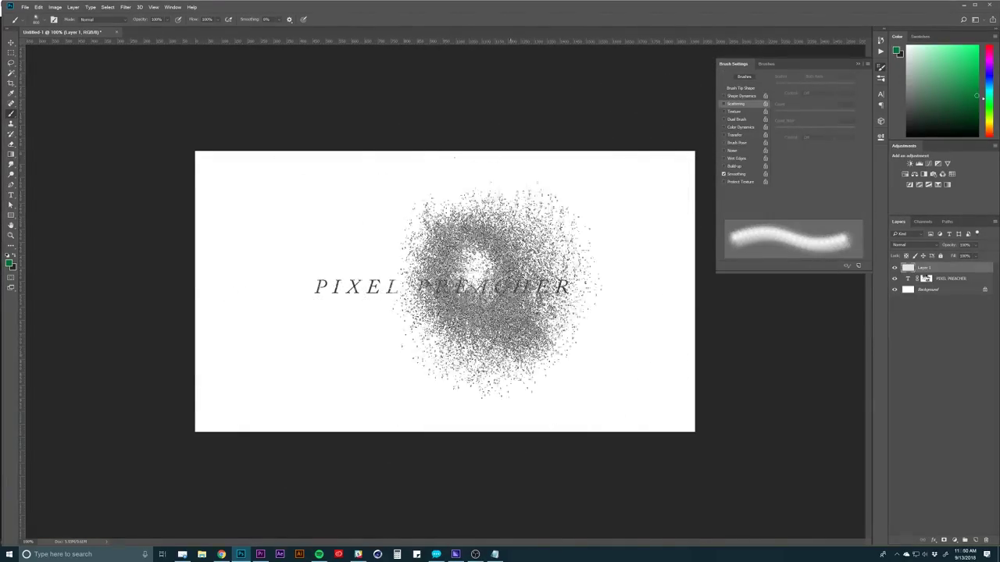
click(749, 88)
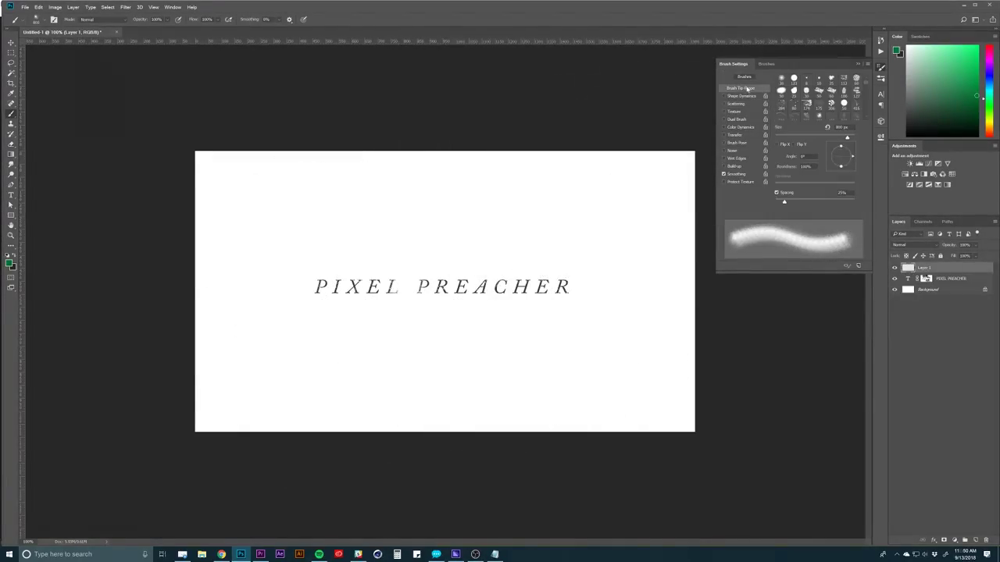
mouse_move(857, 159)
mouse_down()
mouse_move(841, 143)
mouse_move(830, 155)
mouse_up()
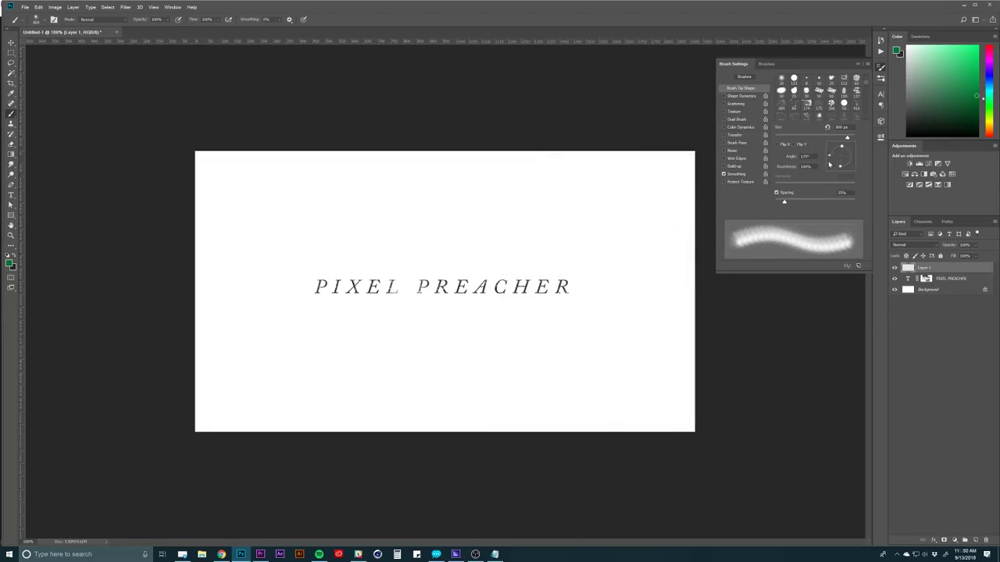
drag(830, 165, 835, 161)
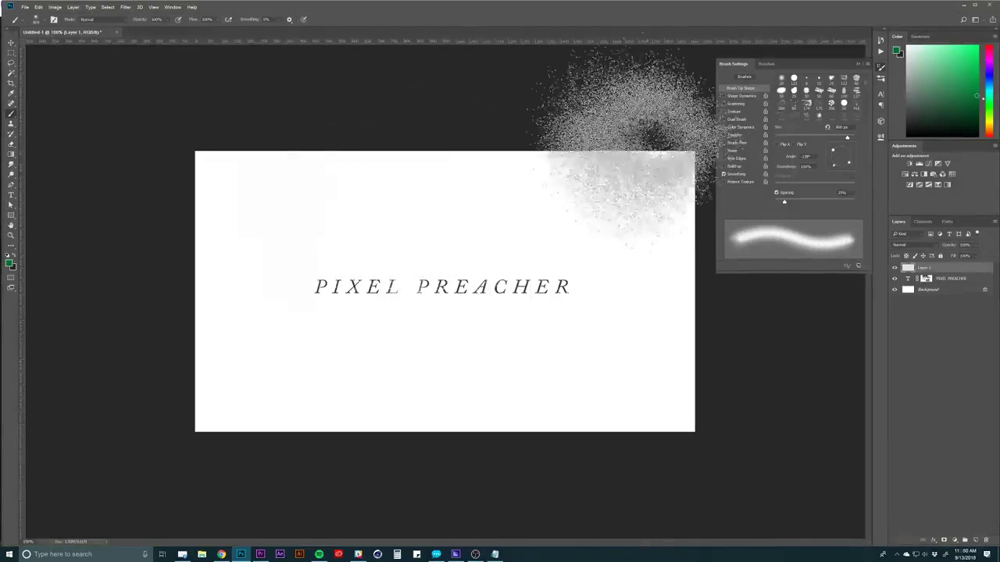